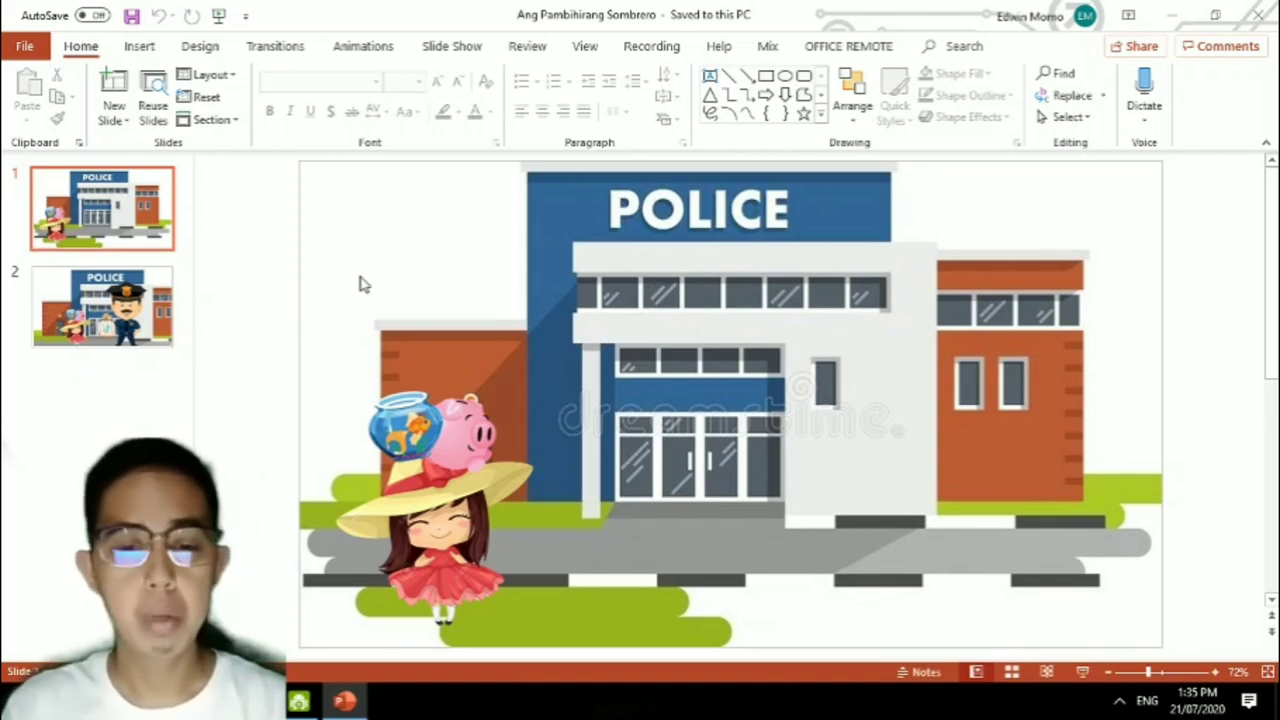
Open the slide show recording view for the presentation, set to record from the beginning.
click(470, 50)
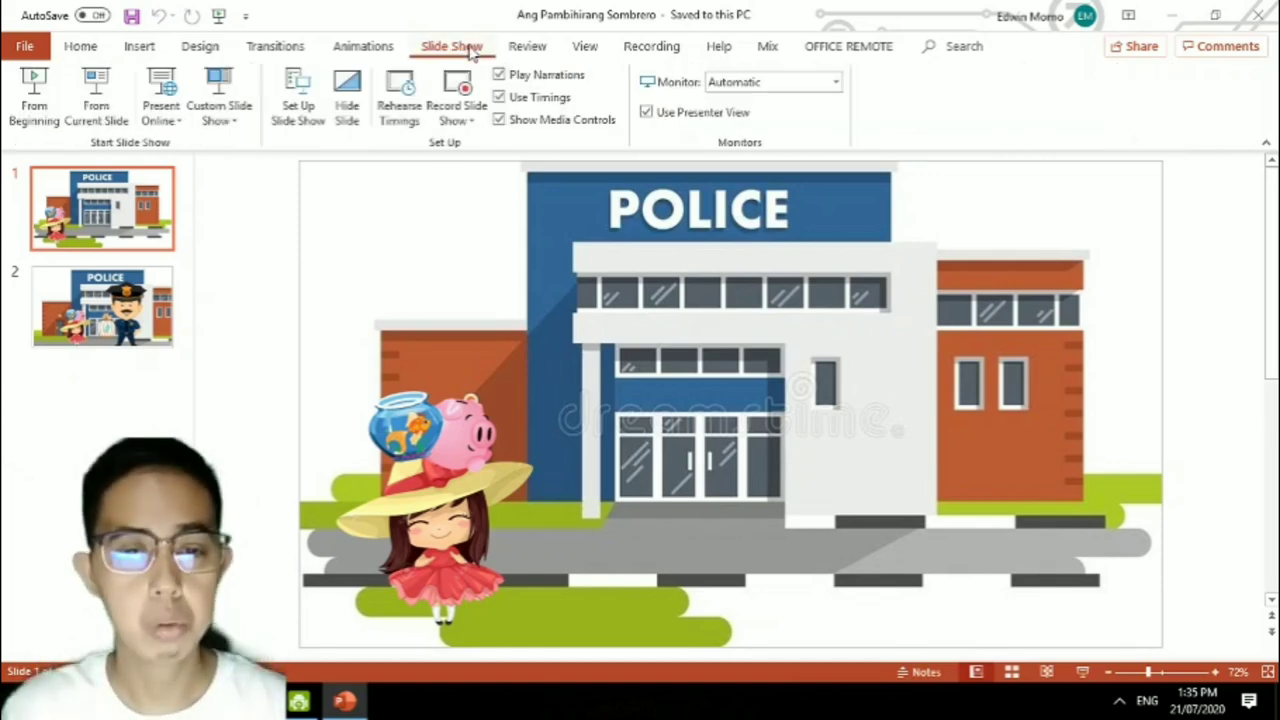
click(470, 120)
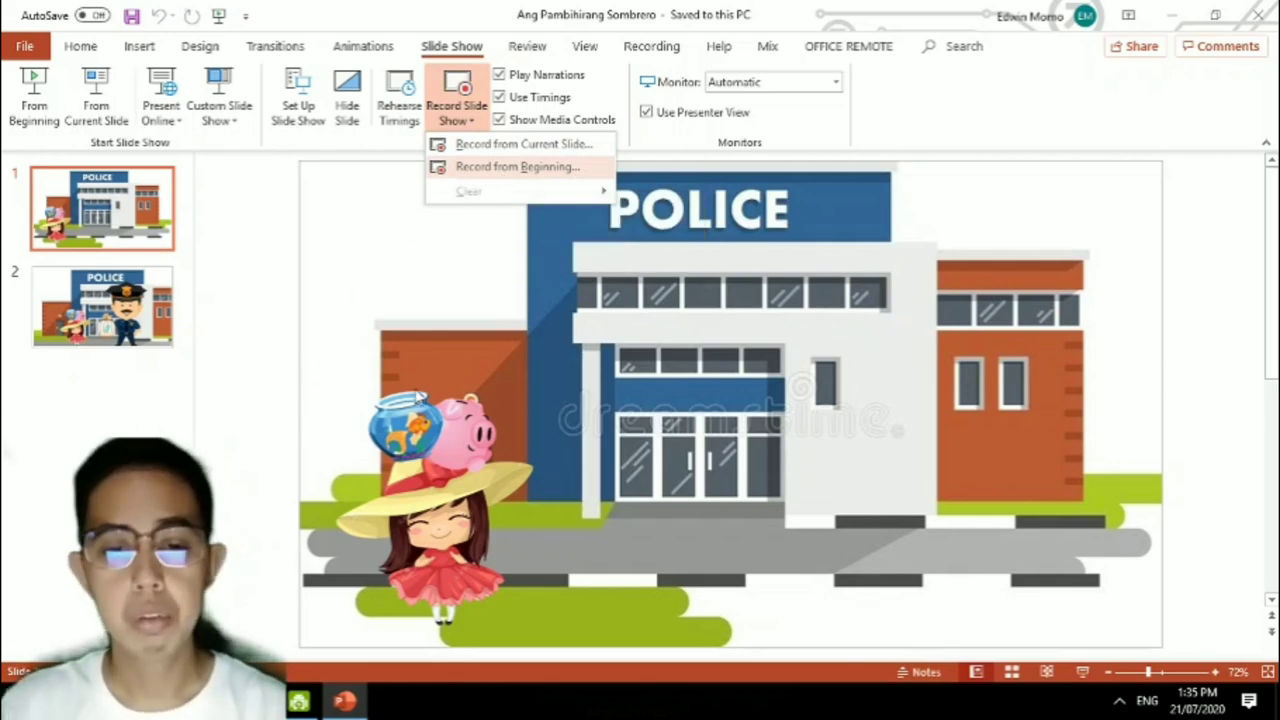
click(479, 168)
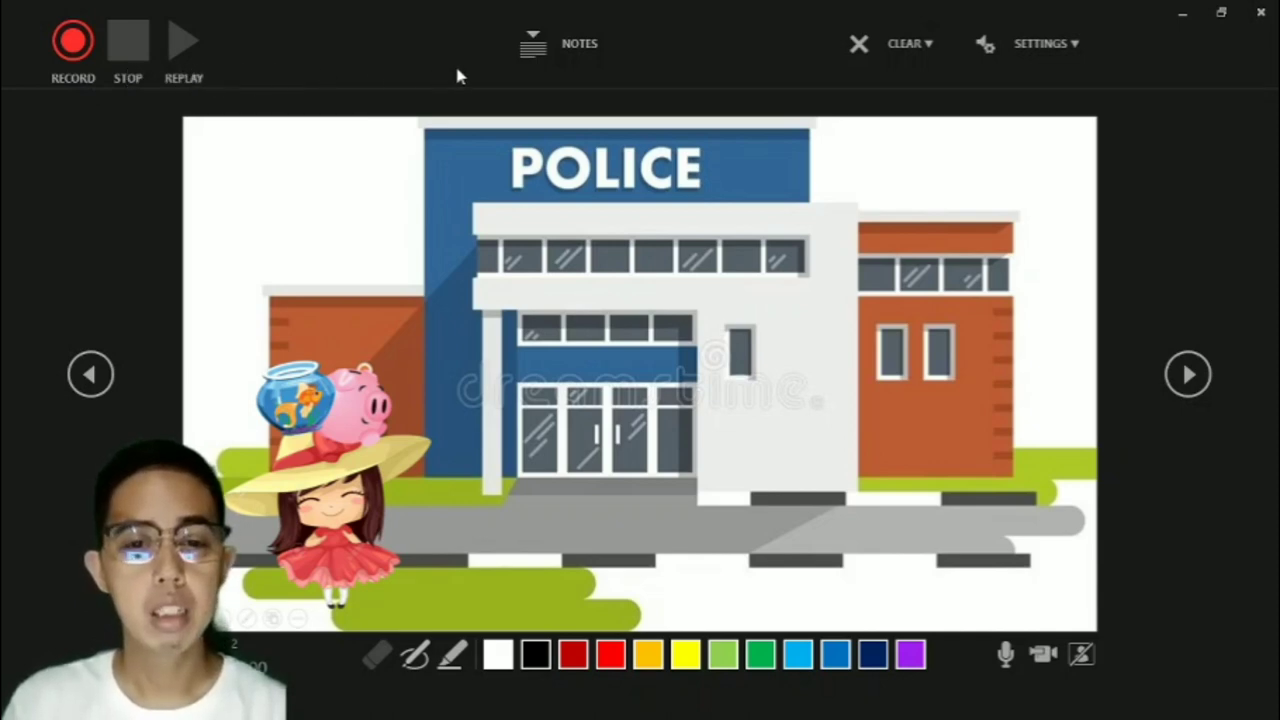
Examine the slide notes, the options for clearing recordings, and the available microphone and camera devices.
click(537, 40)
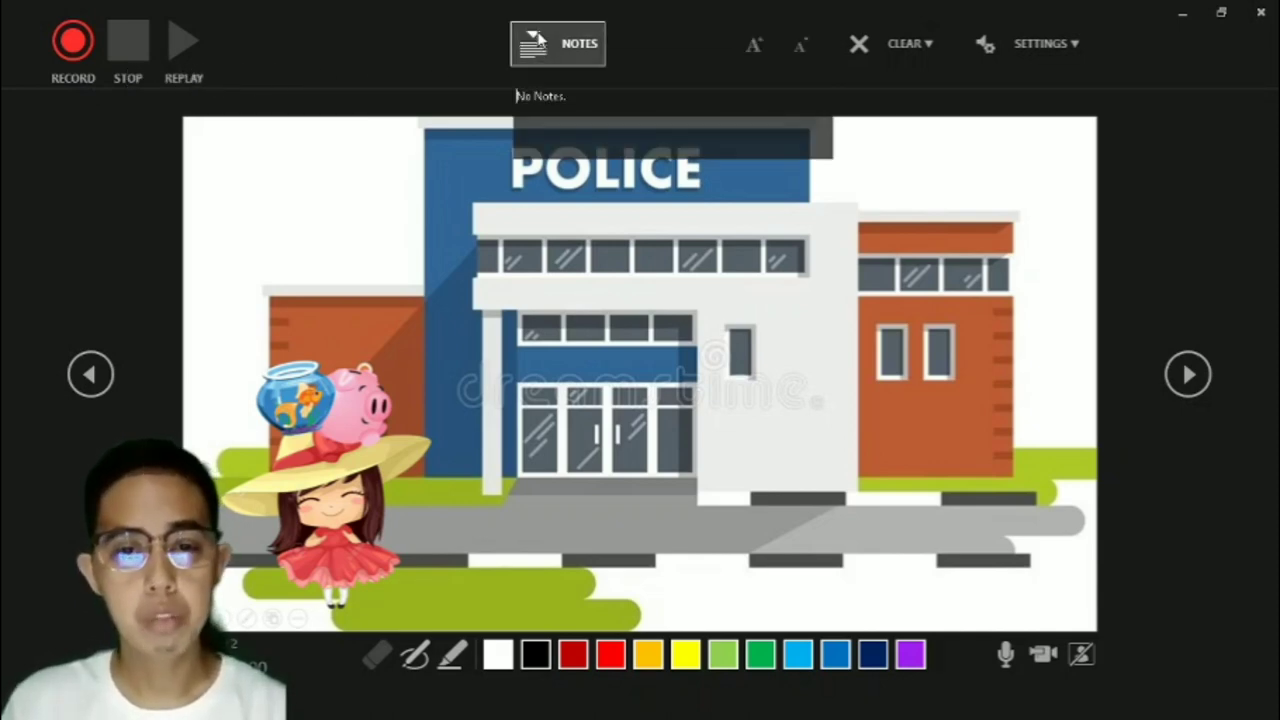
click(537, 40)
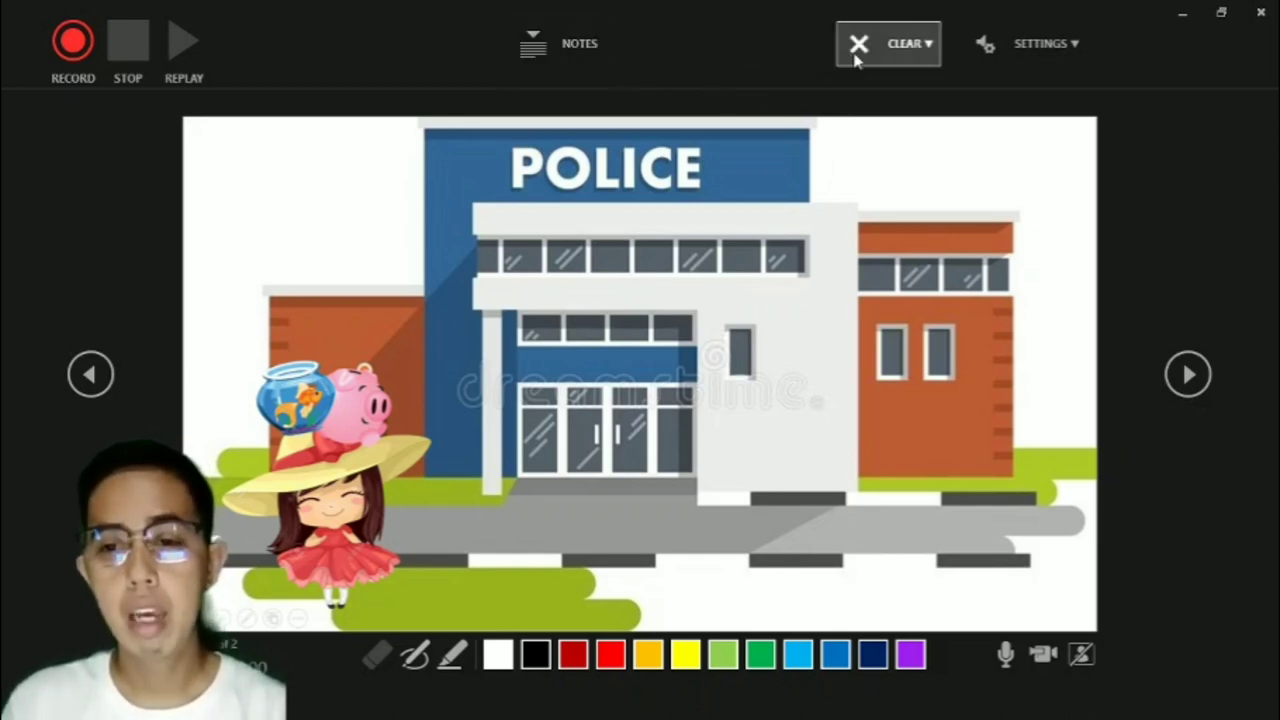
click(905, 52)
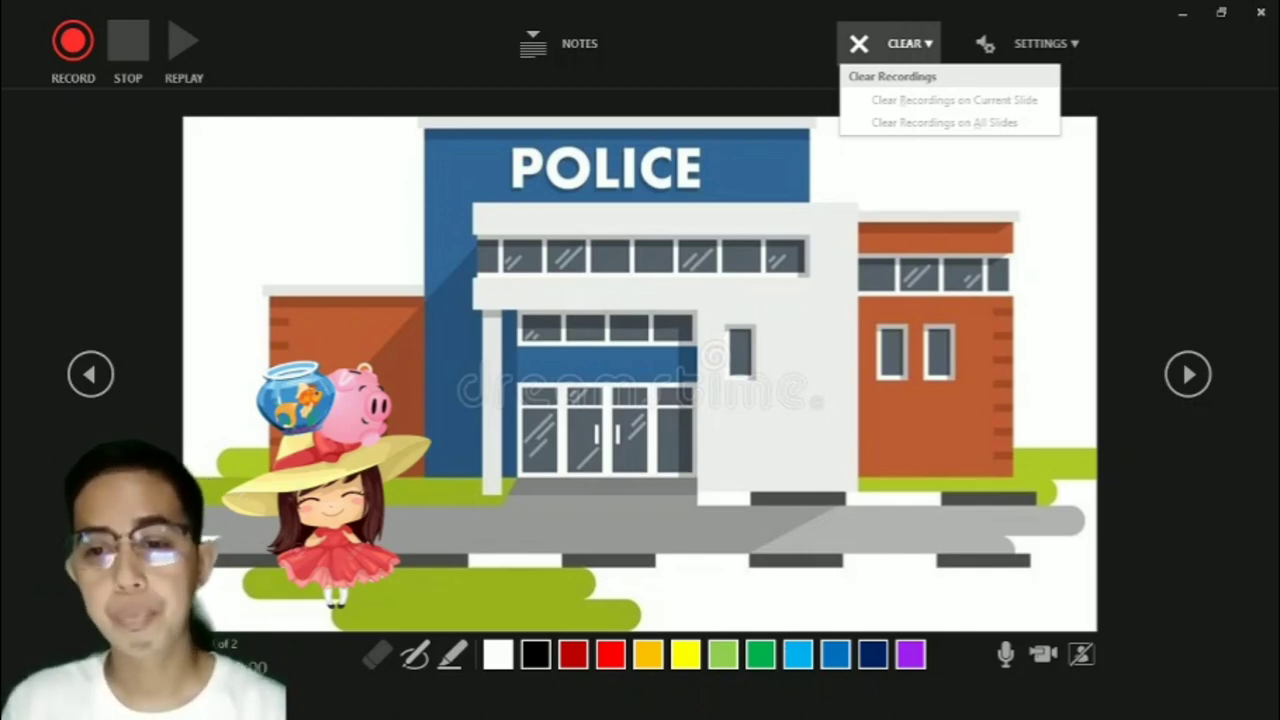
click(1020, 238)
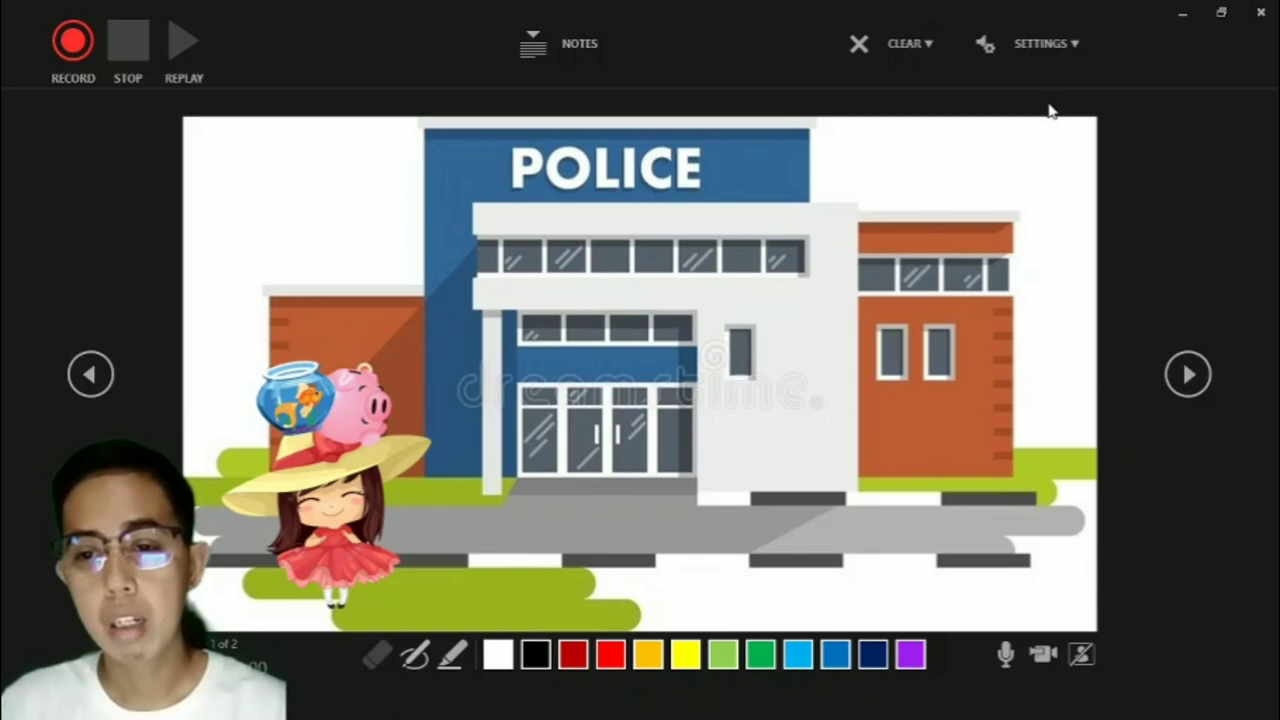
click(1075, 45)
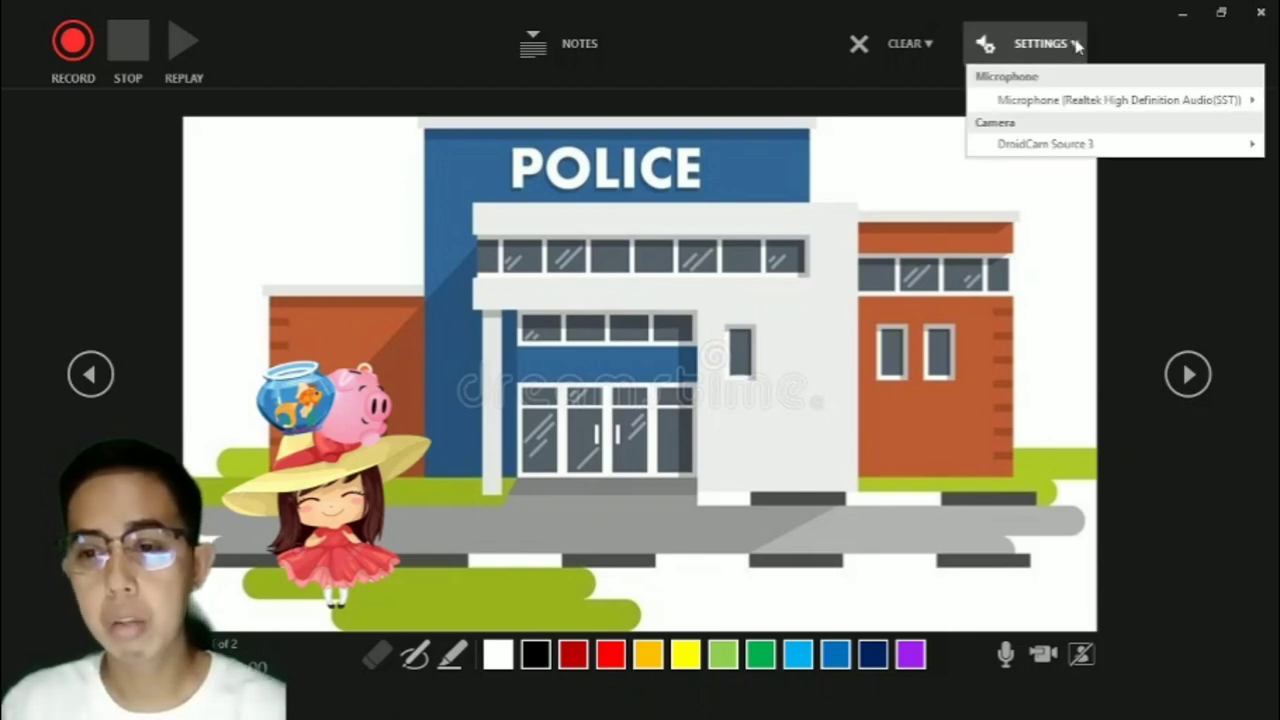
mouse_move(1090, 106)
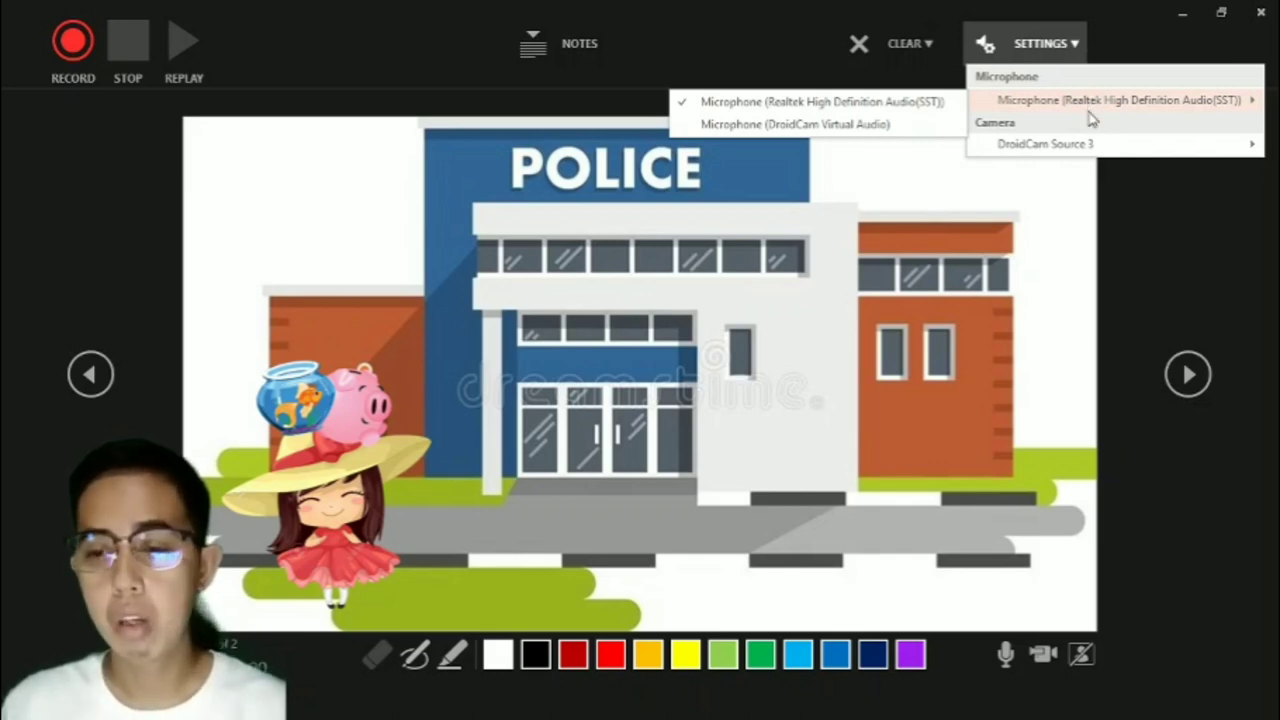
mouse_move(1110, 147)
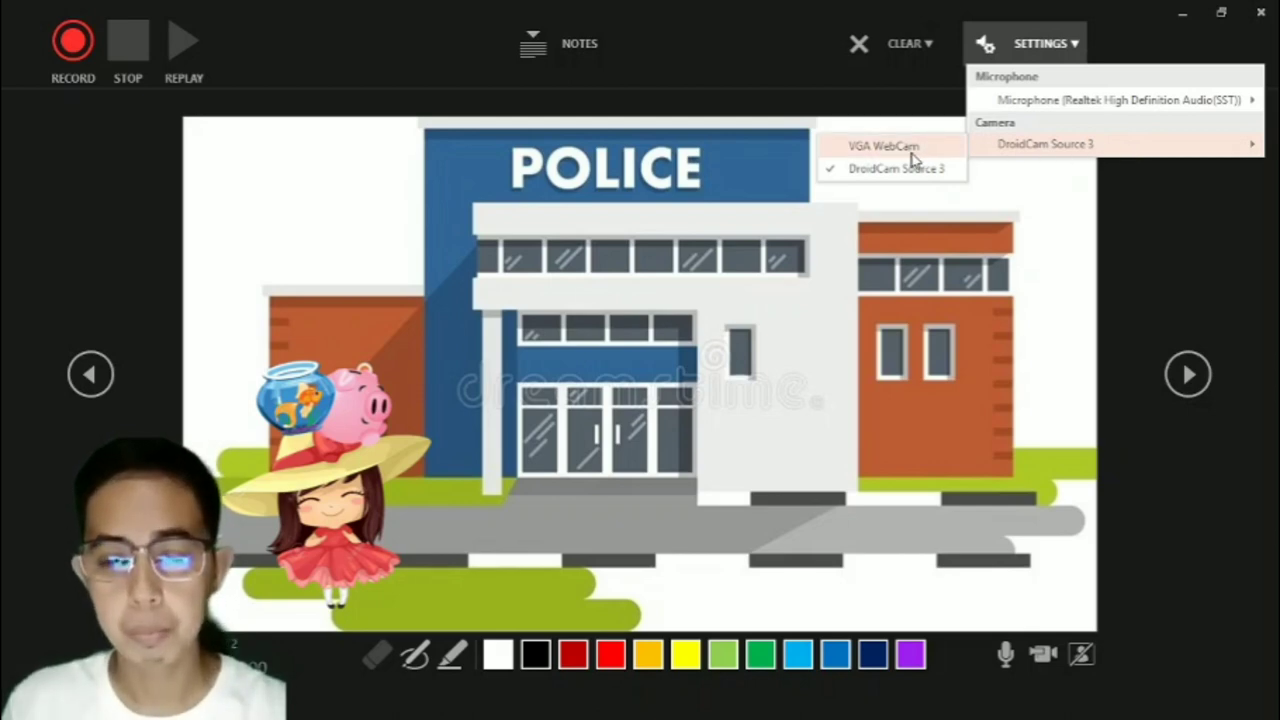
click(628, 525)
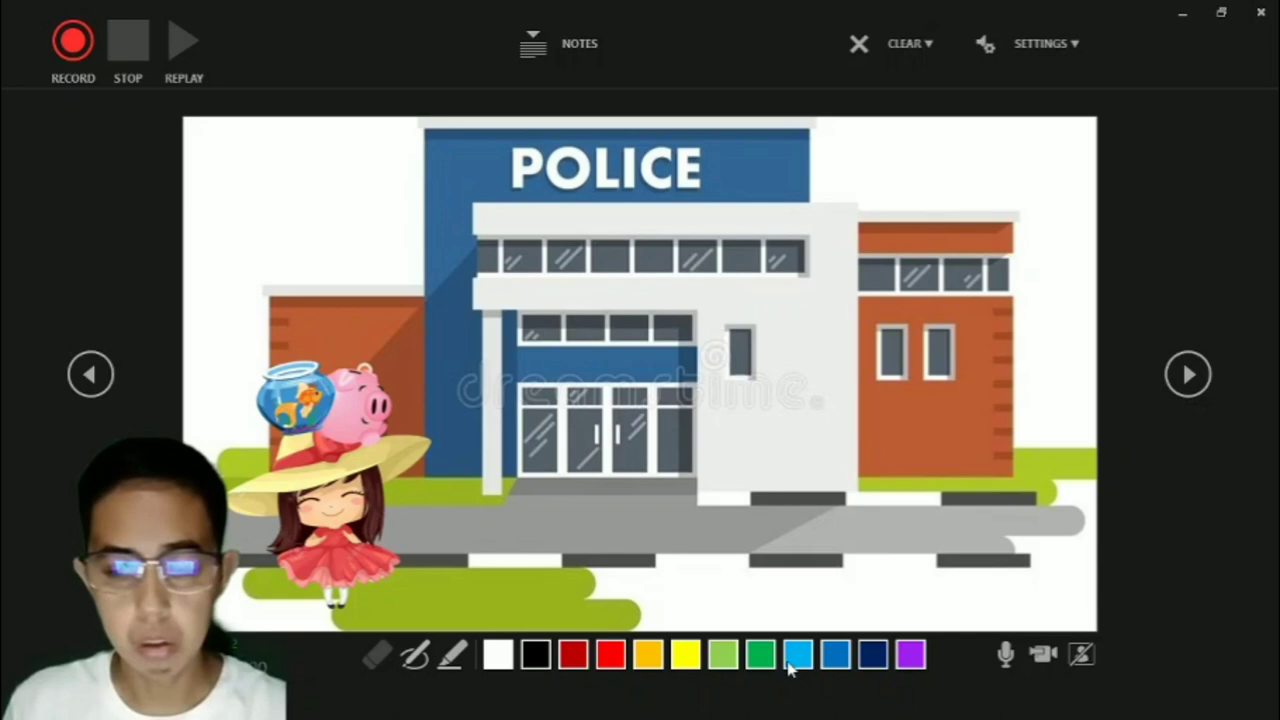
Choose VGA WebCam as the recording camera and switch on the camera preview.
click(1070, 55)
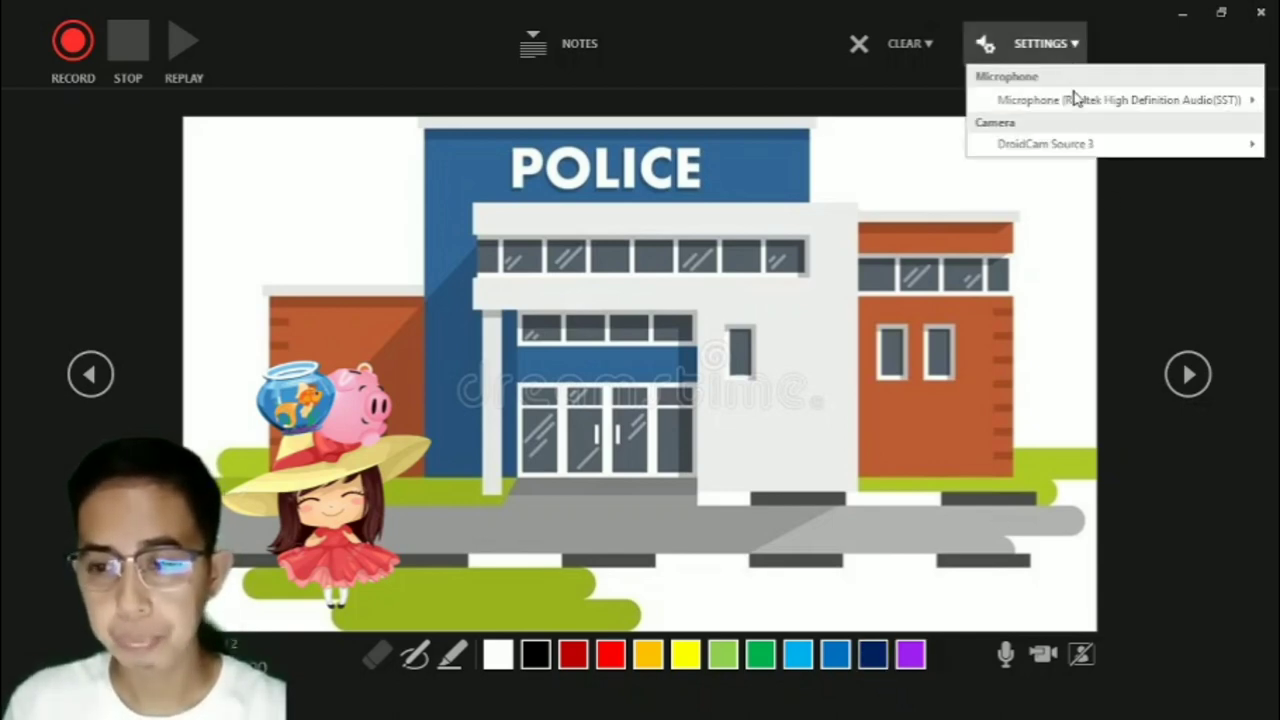
click(900, 148)
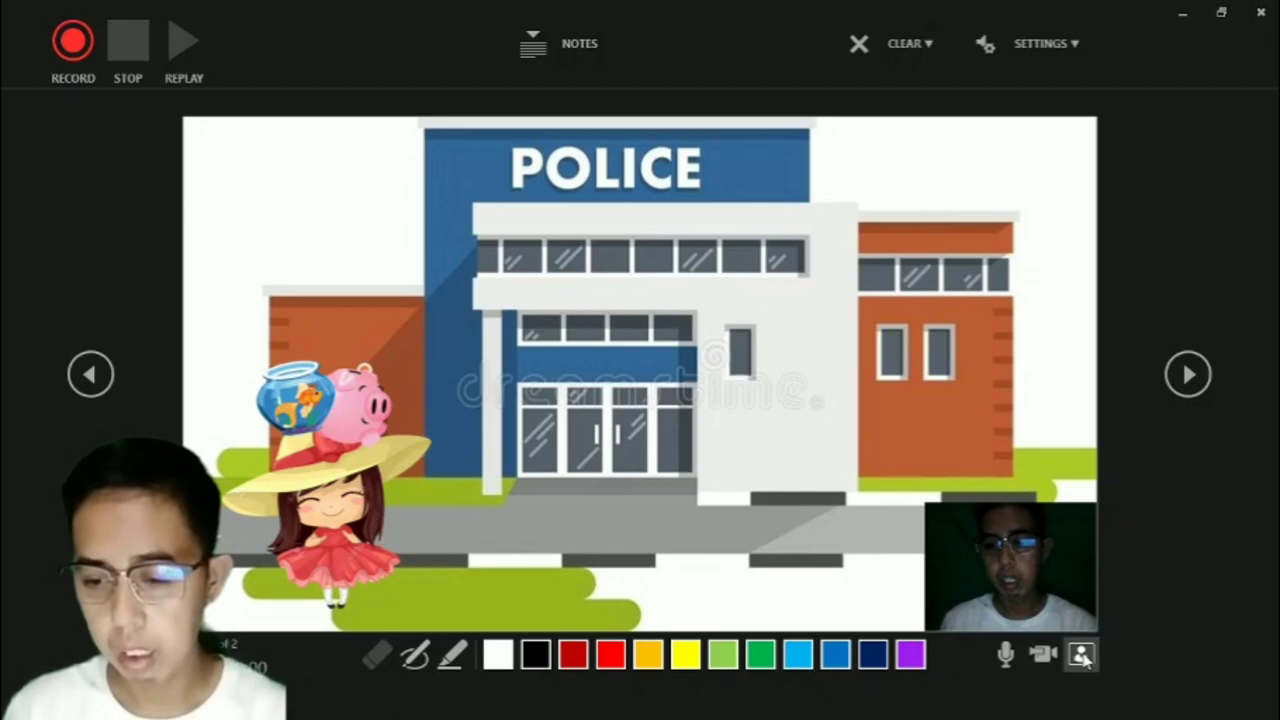
click(1083, 656)
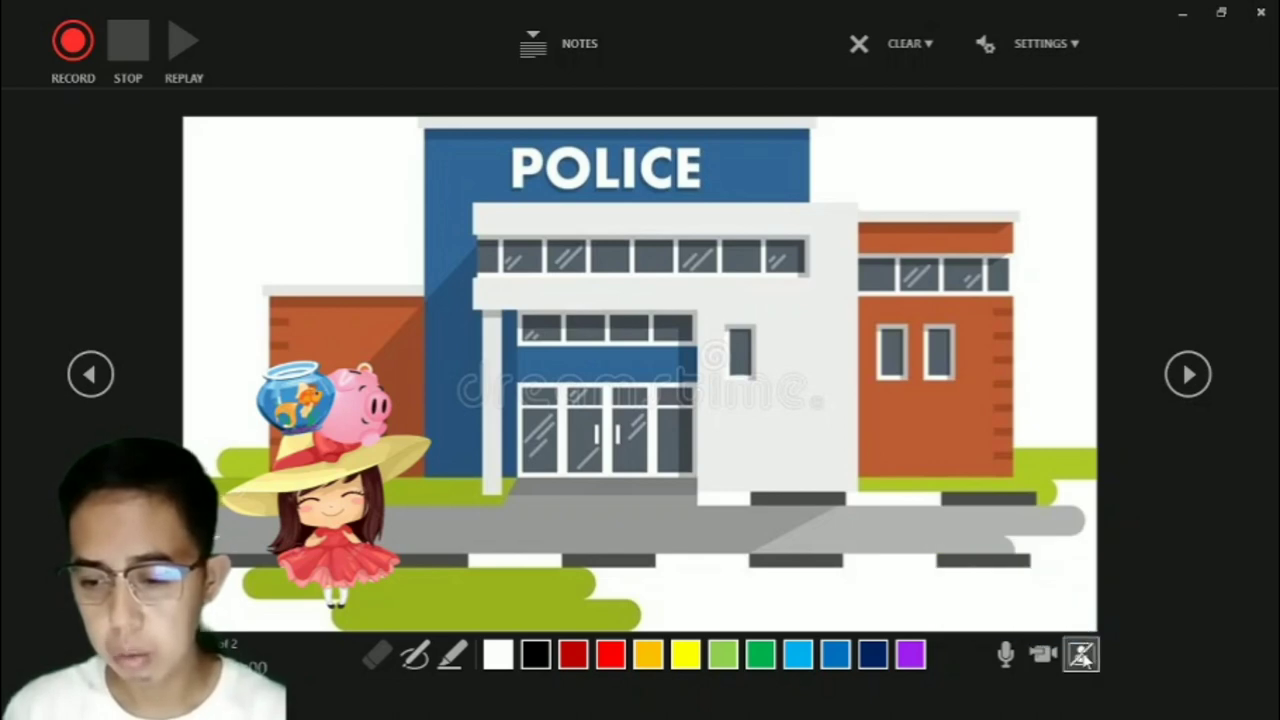
click(1081, 656)
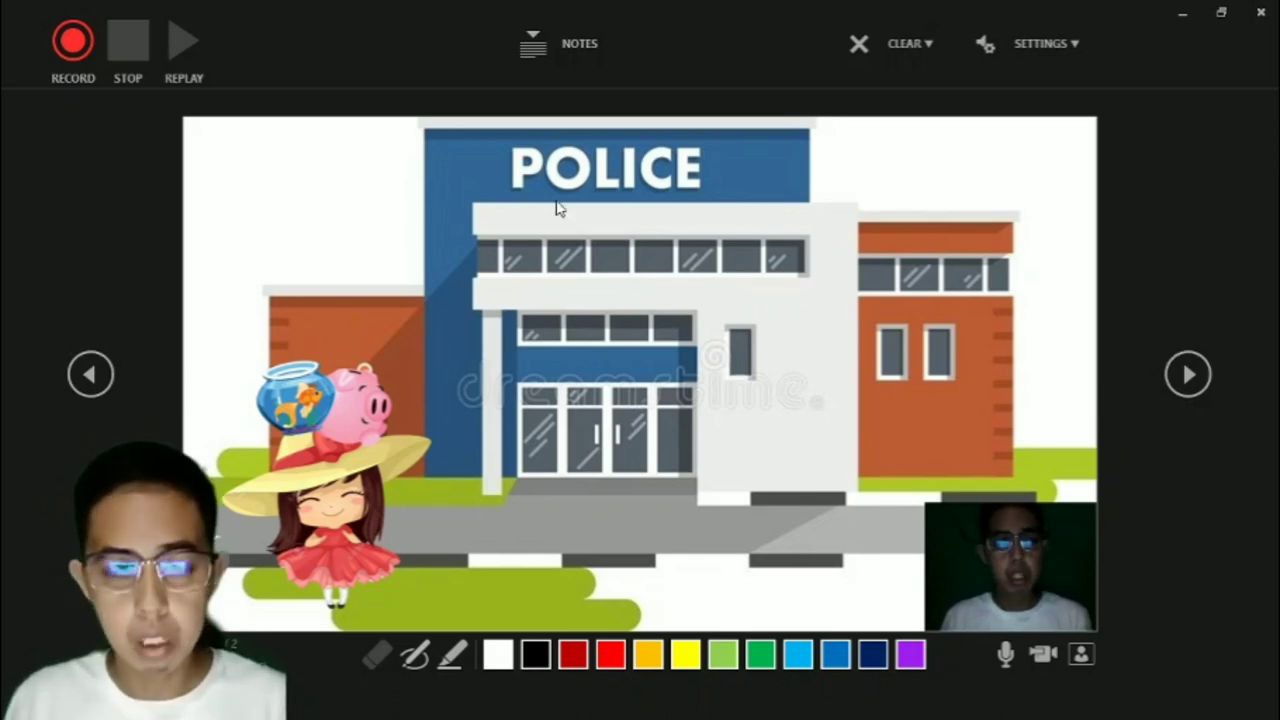
Record both slides with the webcam, stop the recording, and return to the slide editor.
click(73, 42)
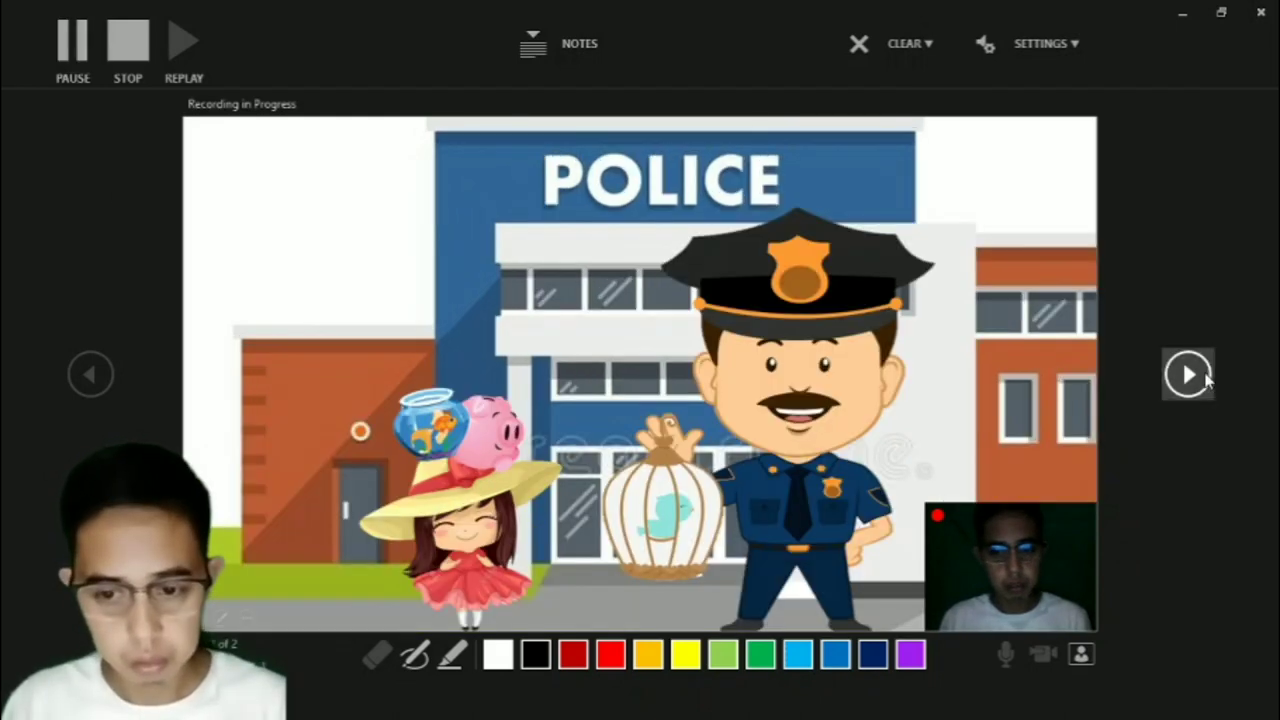
click(1205, 375)
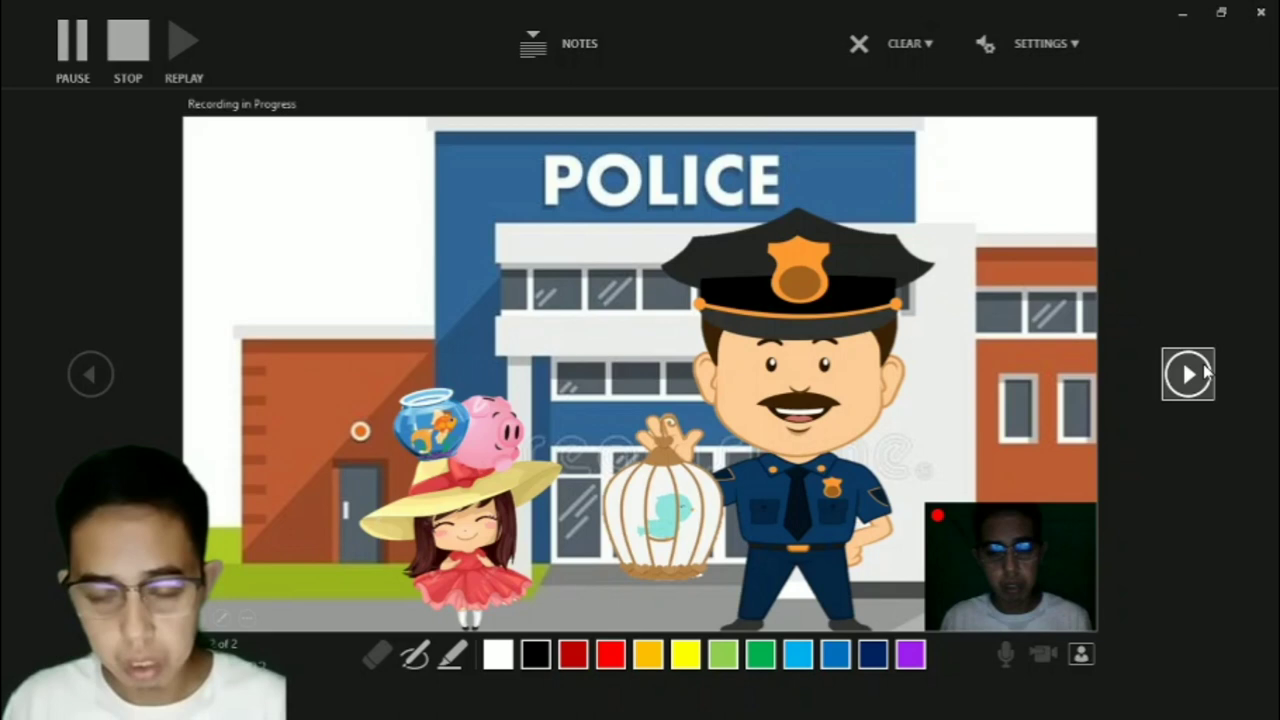
click(140, 45)
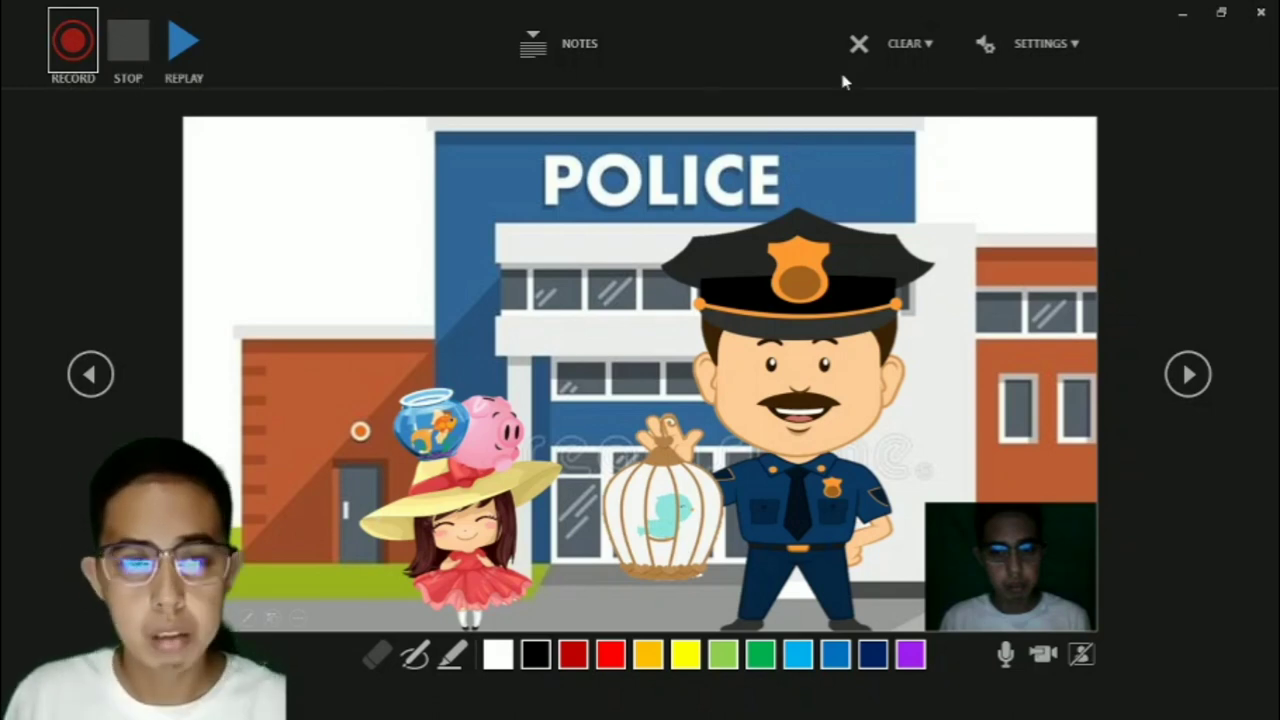
click(1260, 14)
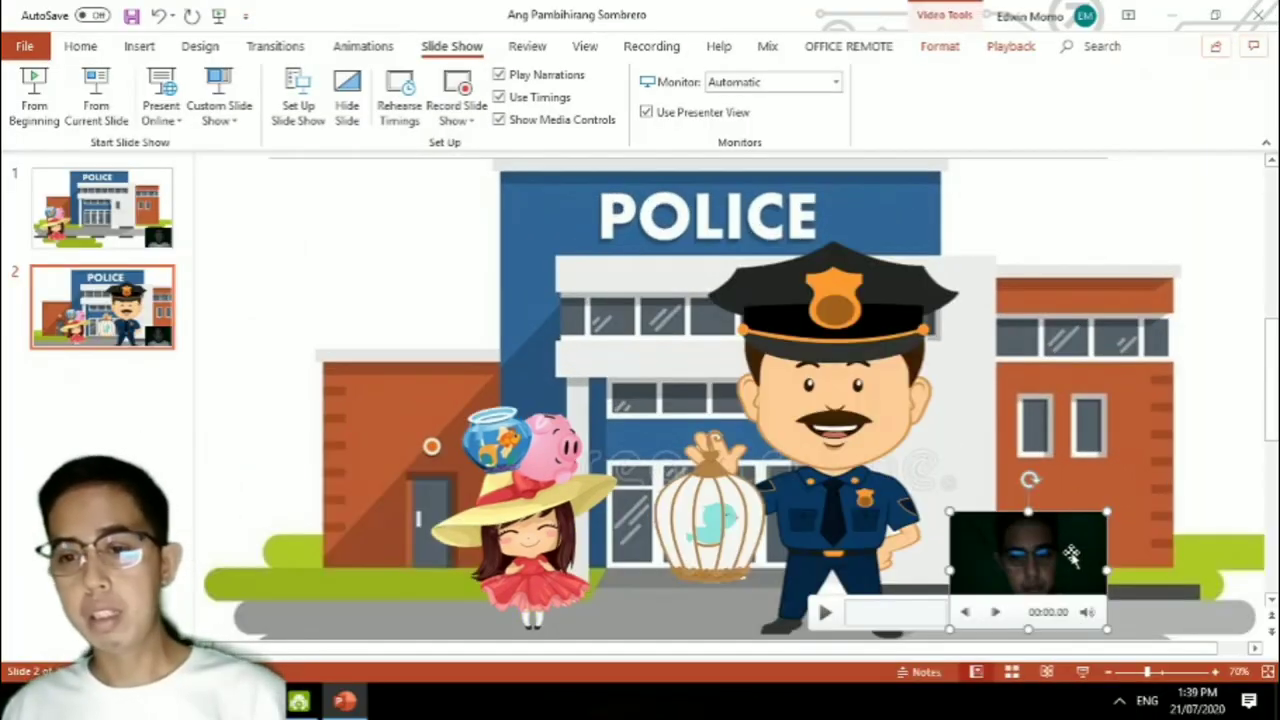
Play back the recorded webcam clip on slide 2.
click(1020, 555)
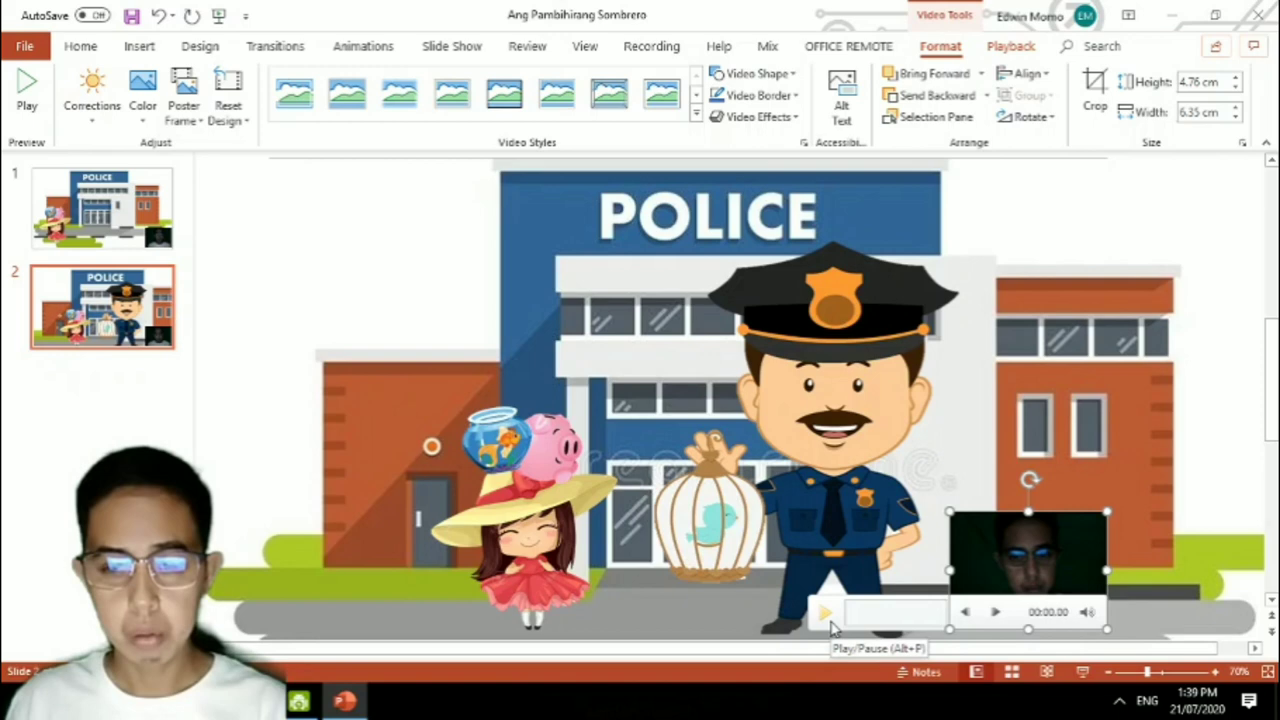
click(829, 622)
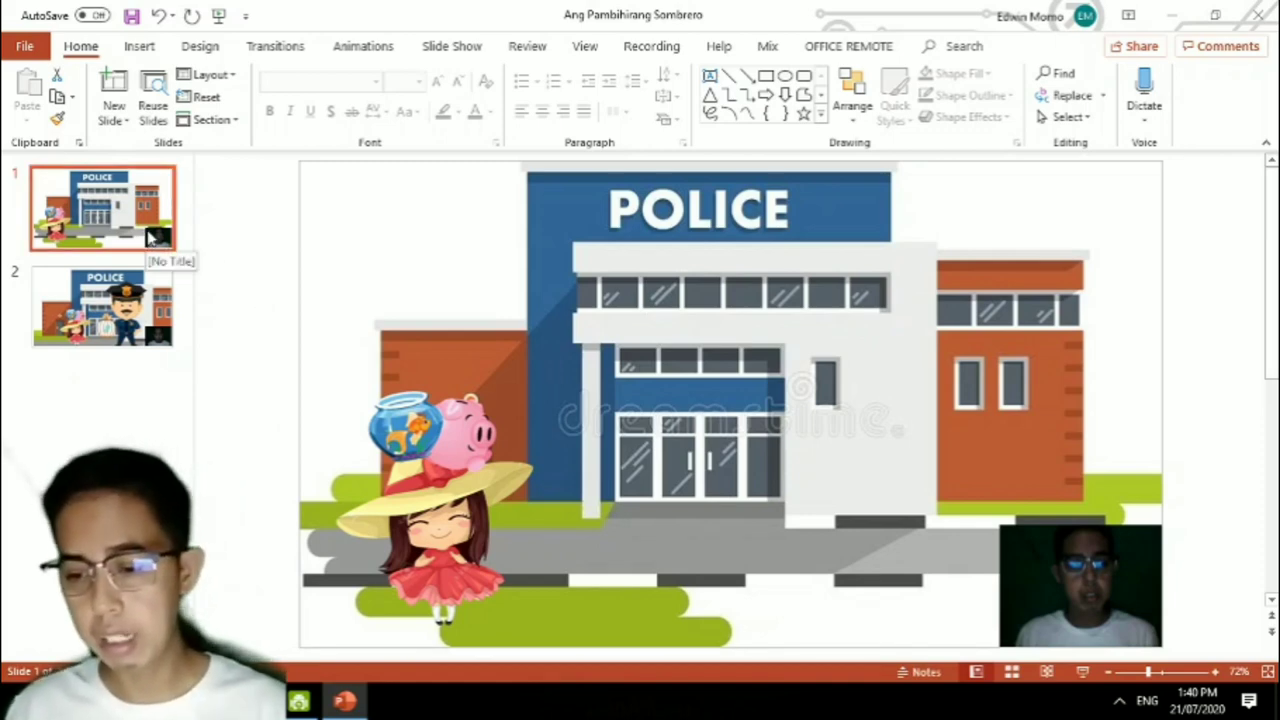
Change the shape of the webcam video on slide 1 to an oval.
click(1084, 595)
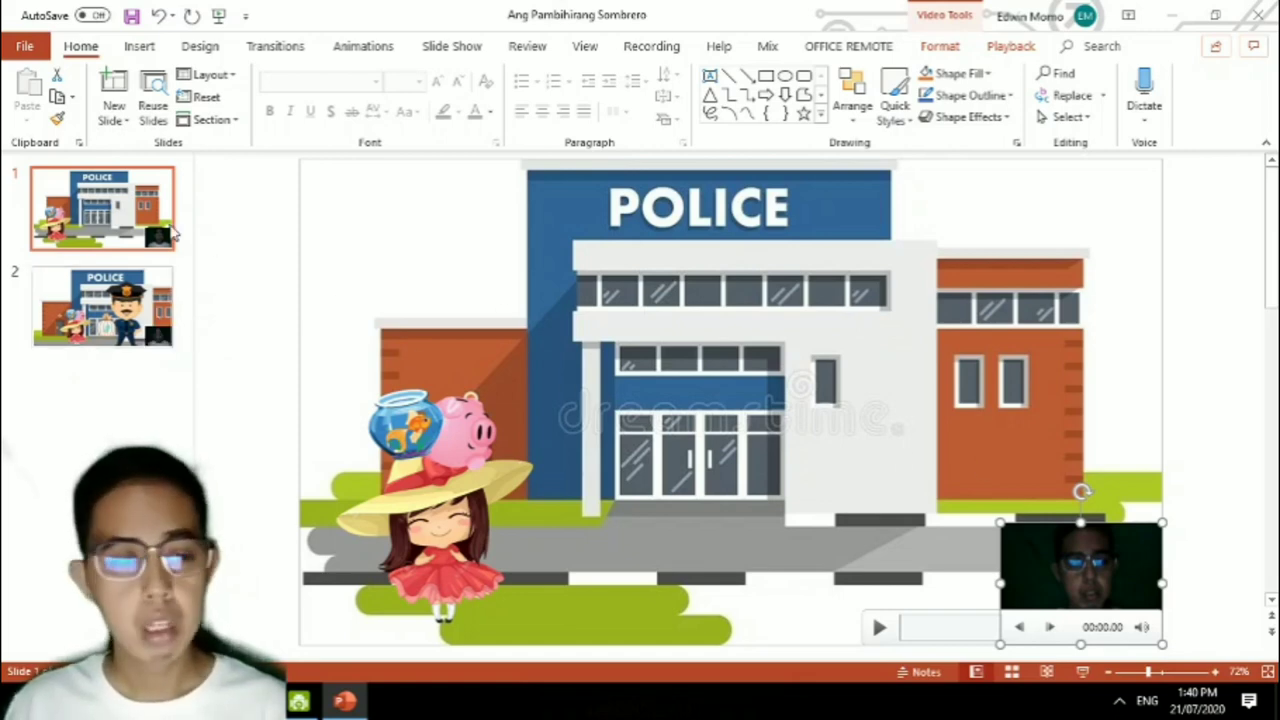
double_click(1120, 548)
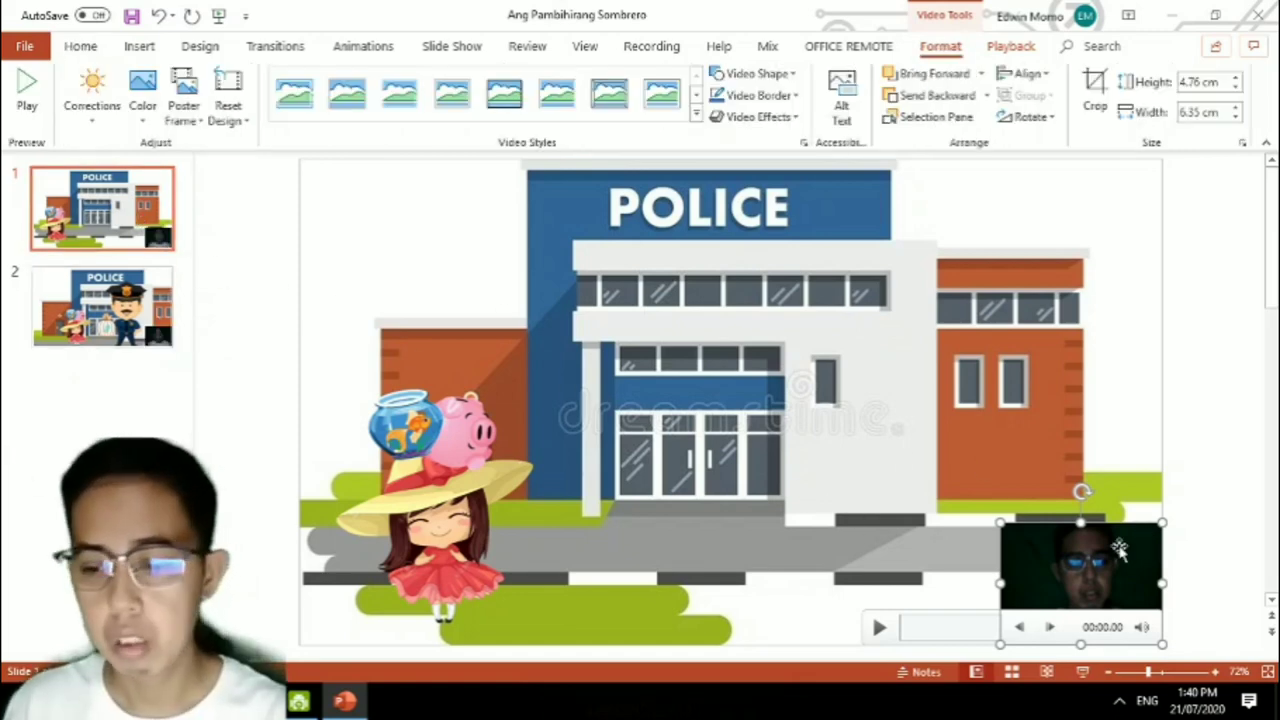
click(795, 78)
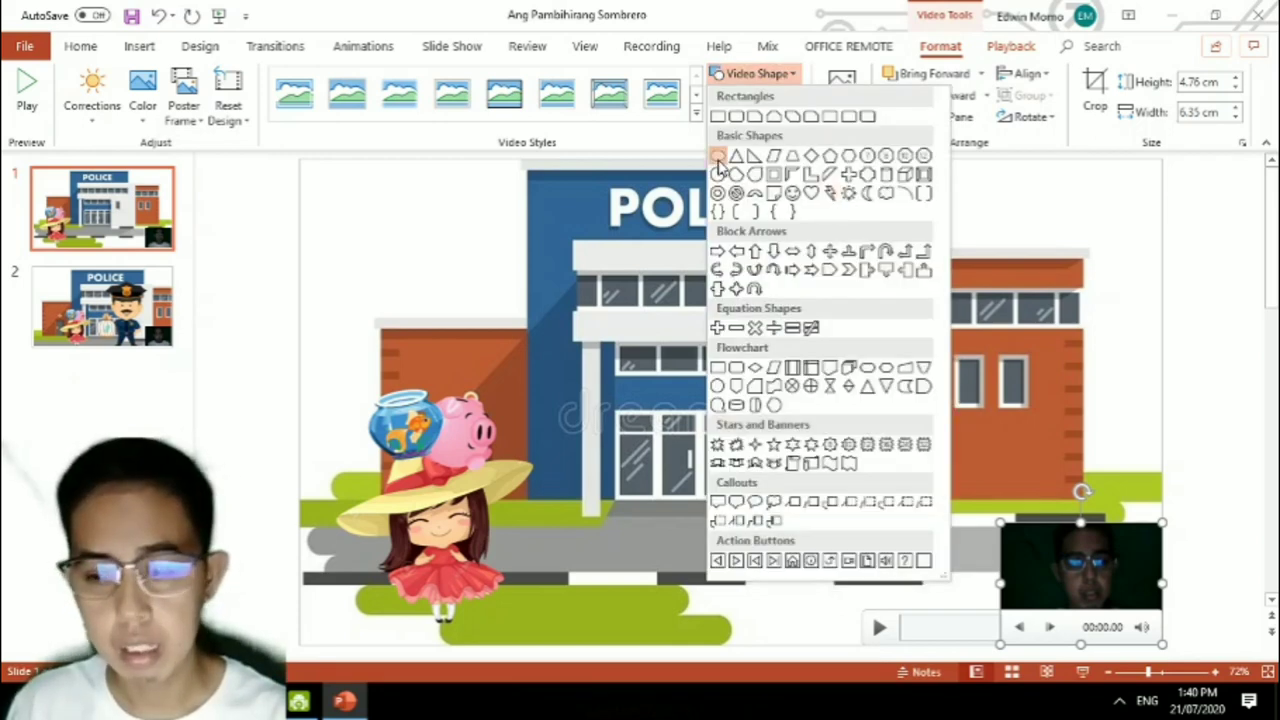
click(718, 157)
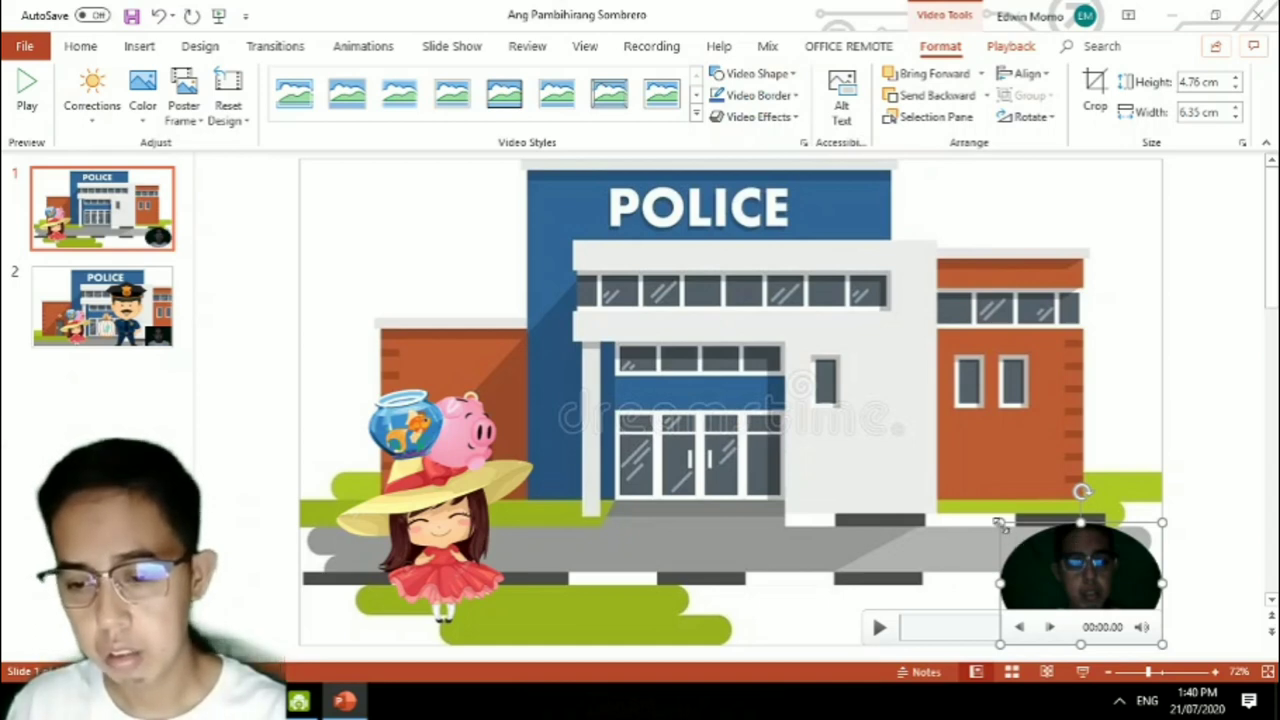
Enlarge slide 1's webcam video to about 5.65 × 7.53 cm and move it to the slide's upper-left corner.
drag(998, 522, 969, 500)
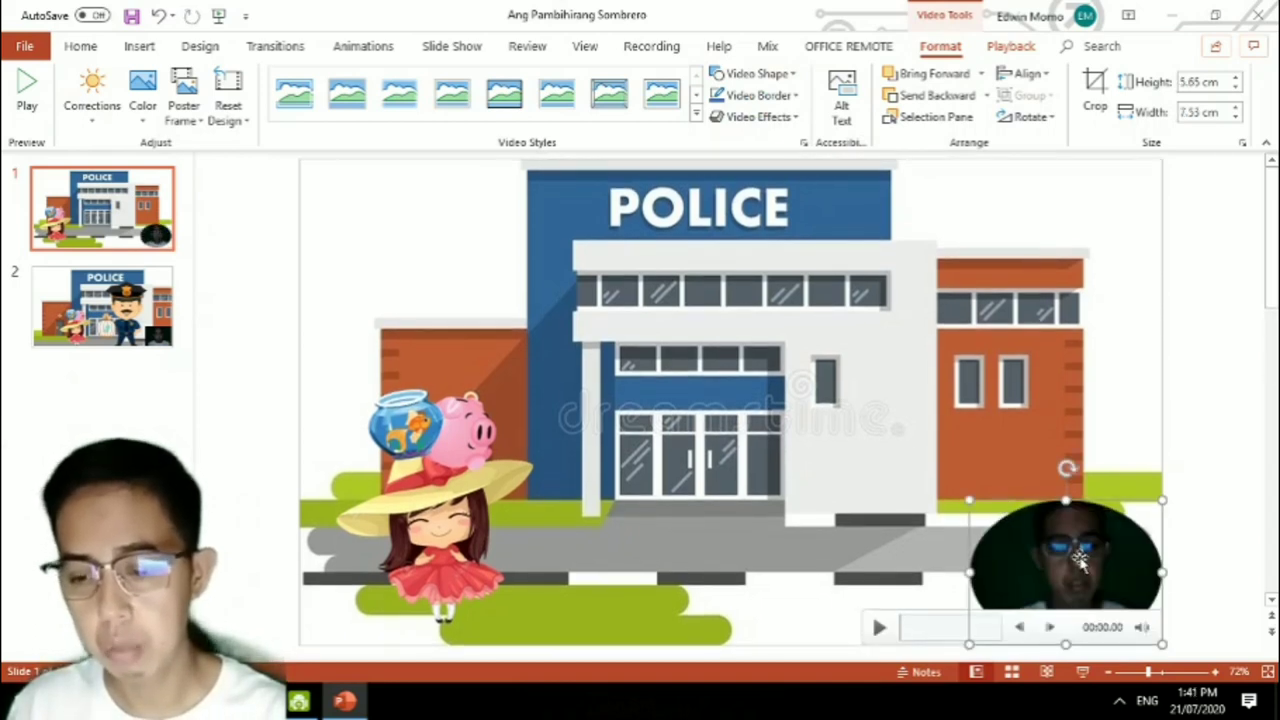
drag(1088, 567, 424, 270)
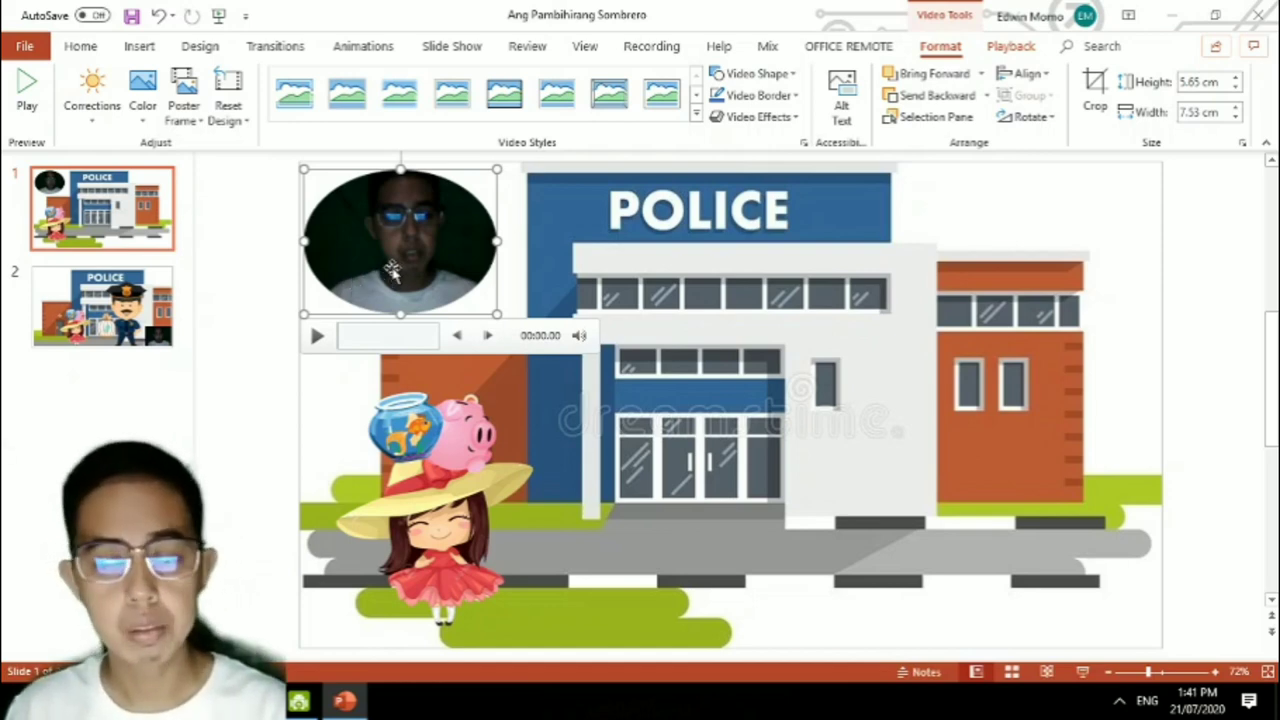
Apply a subtle light-framed video style to slide 1's webcam clip and reshape the framed clip to an oval.
click(794, 96)
click(697, 119)
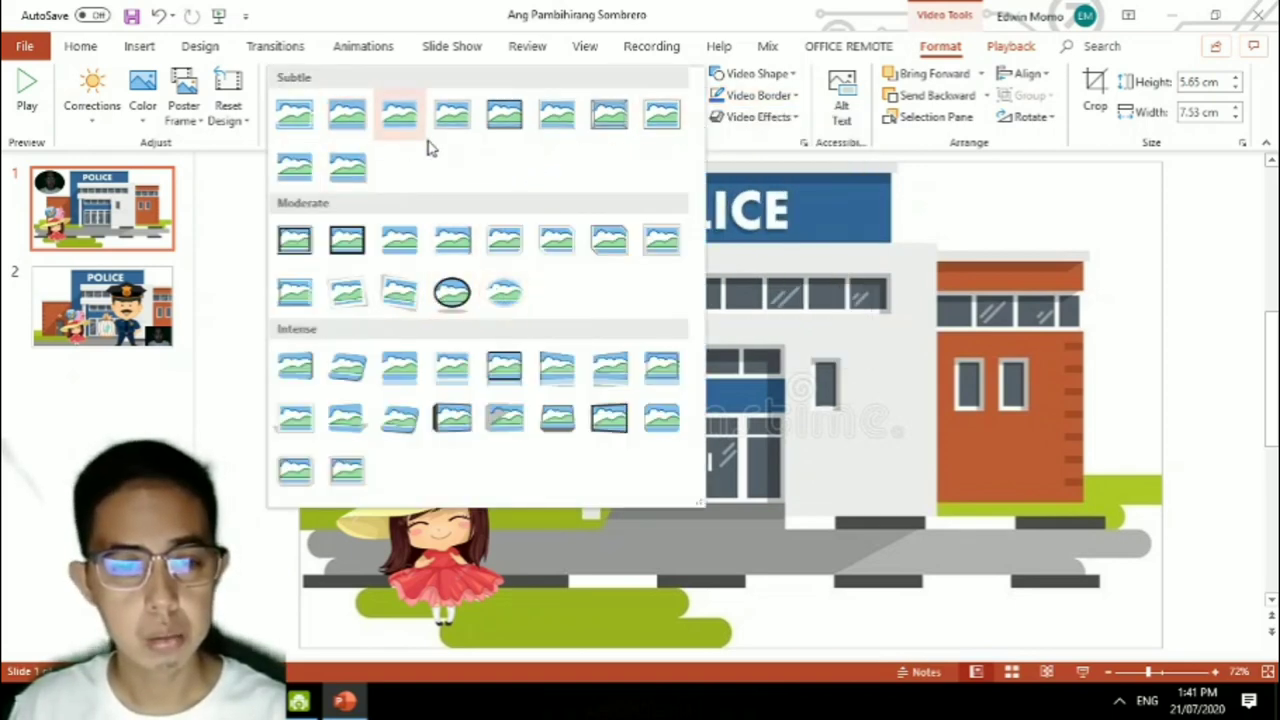
click(455, 118)
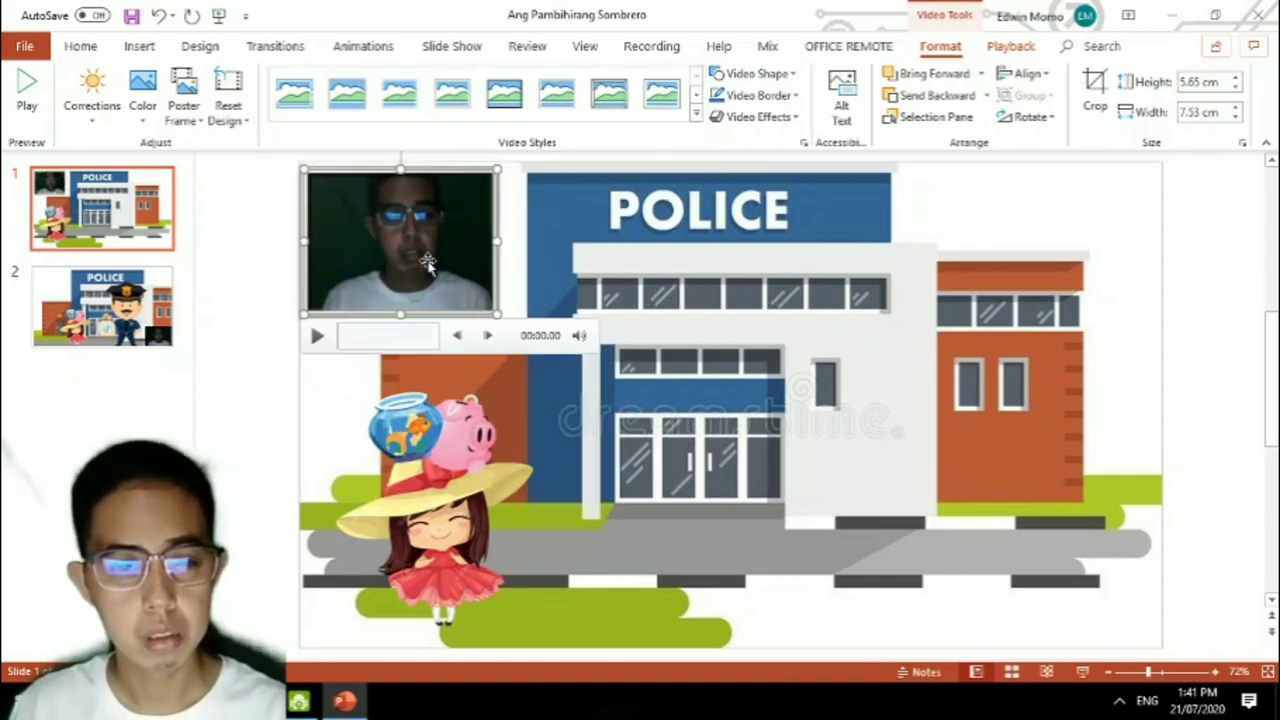
click(789, 76)
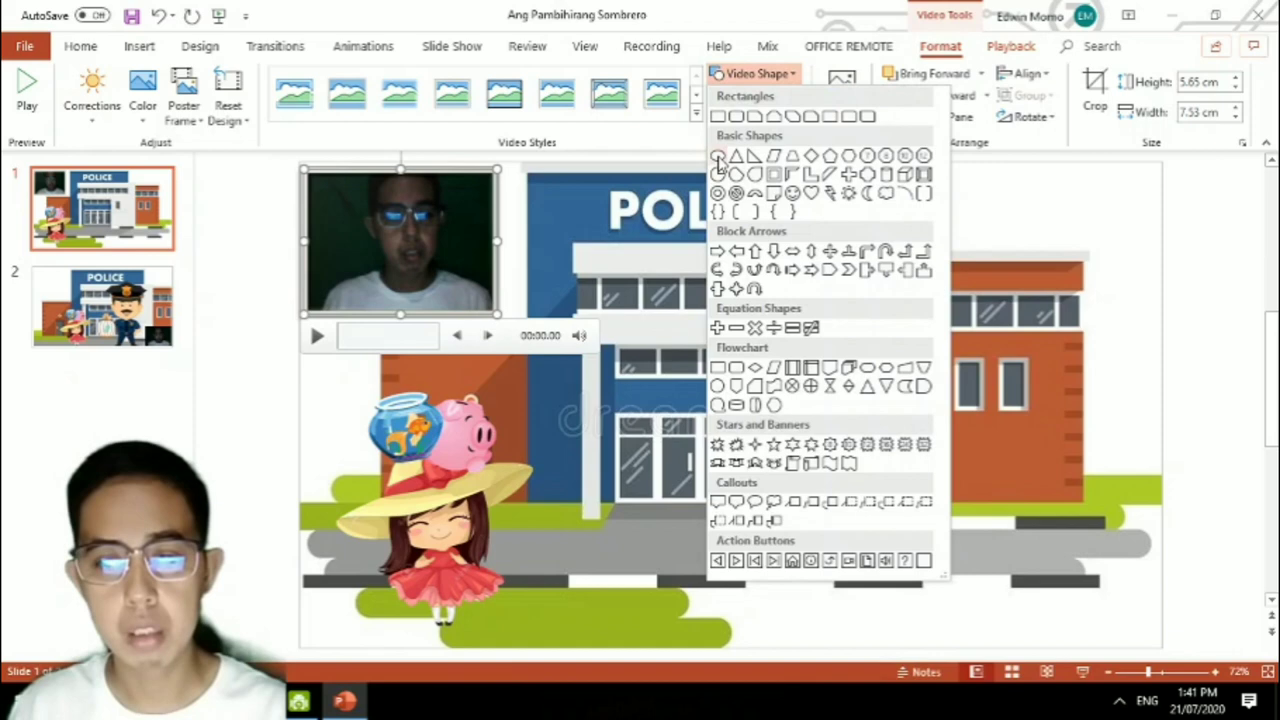
click(718, 160)
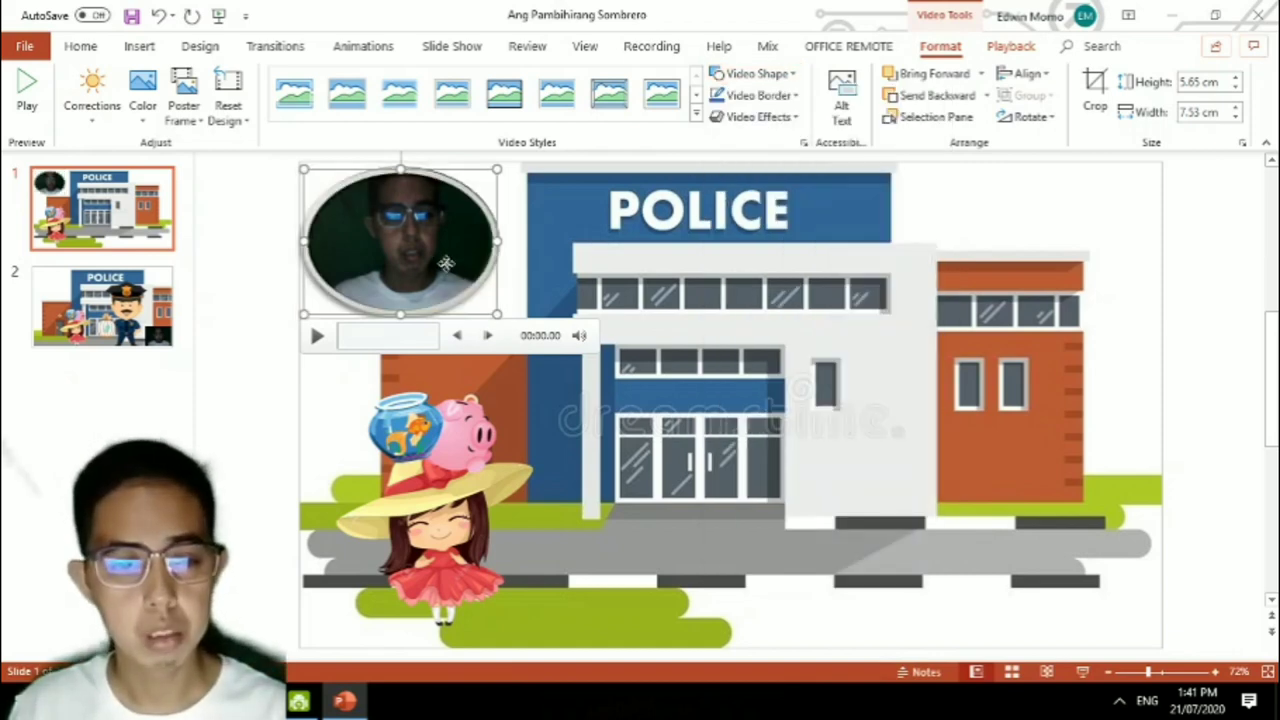
drag(446, 262, 452, 262)
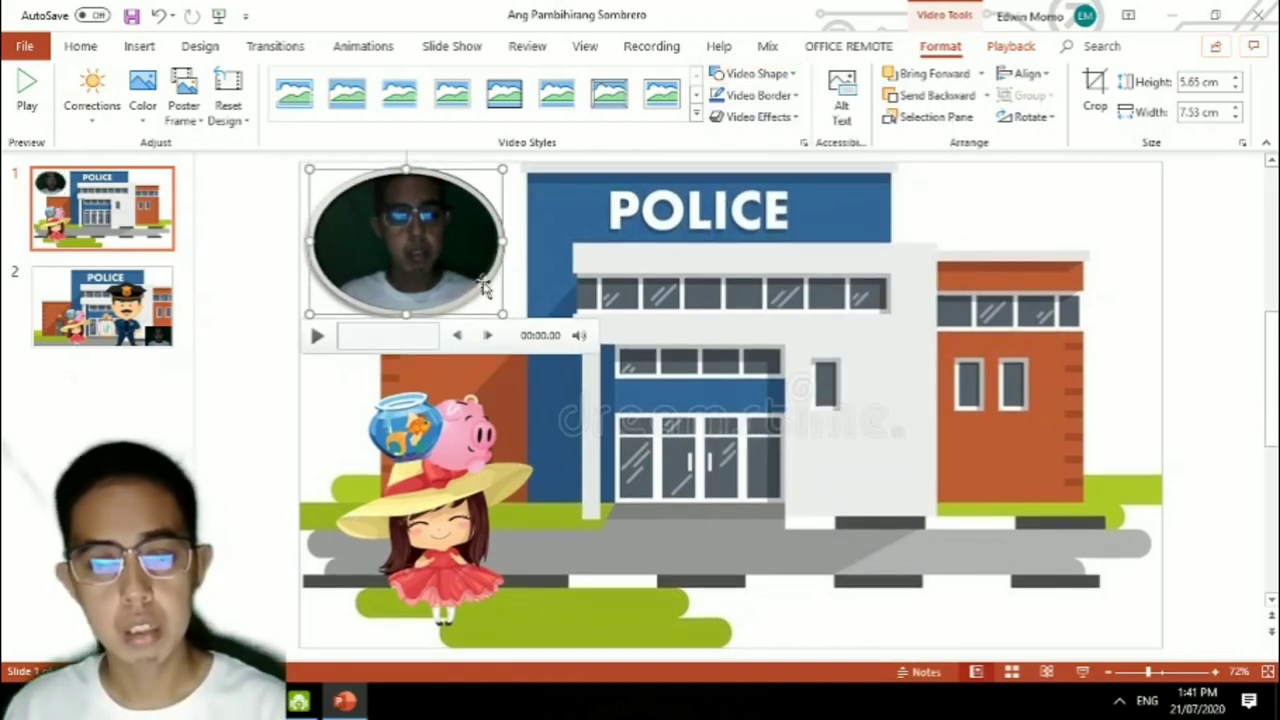
click(1240, 464)
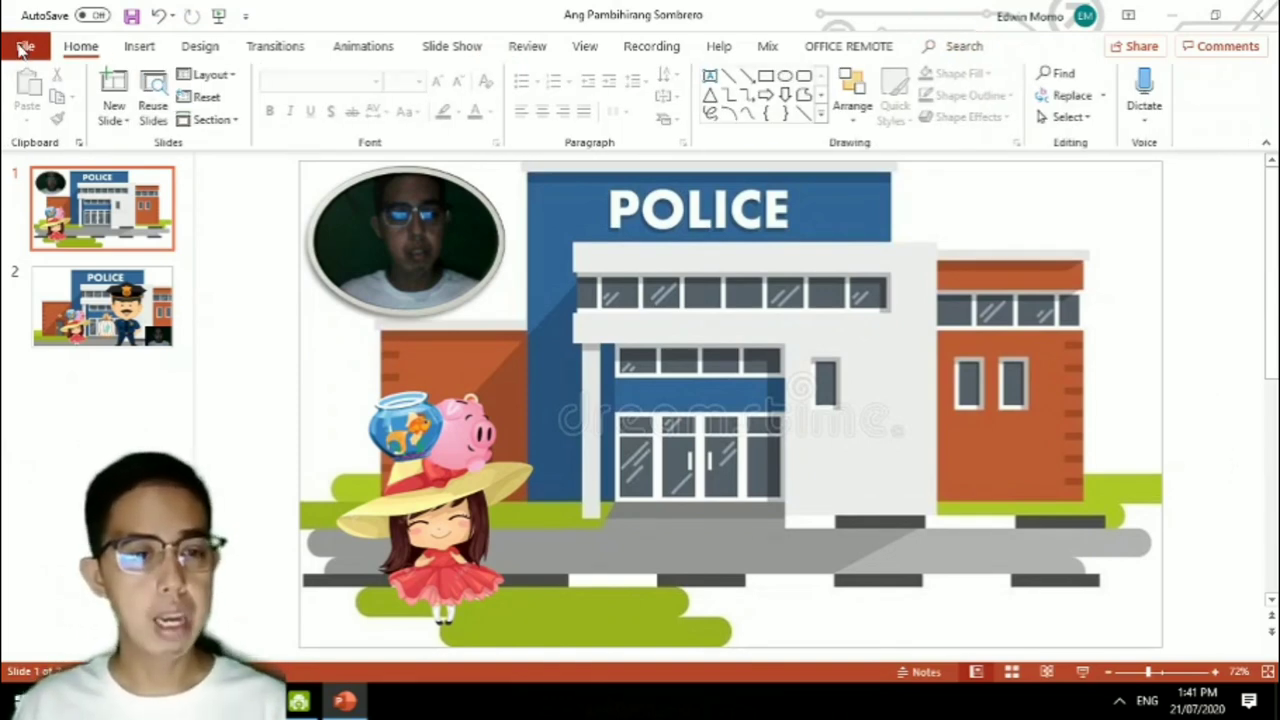
Set up a video export of the presentation, reviewing the quality choices and keeping Full HD (1080p) with recorded timings and narrations.
click(24, 50)
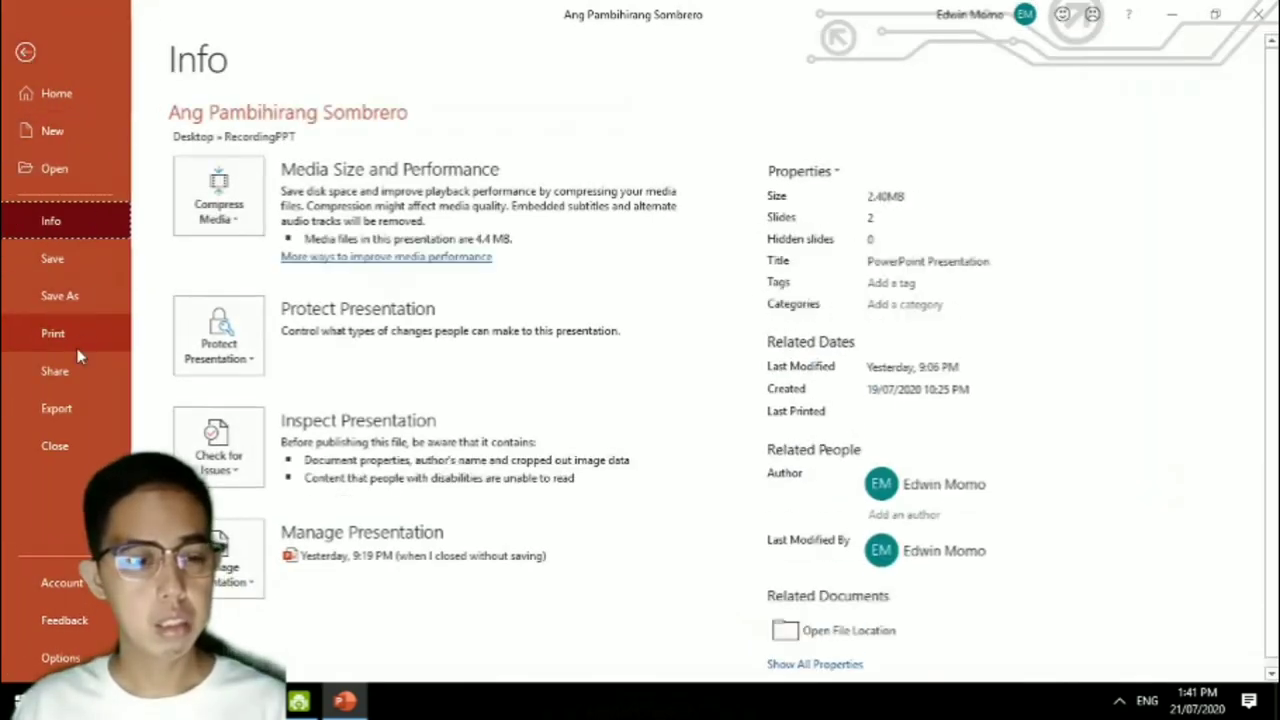
click(58, 418)
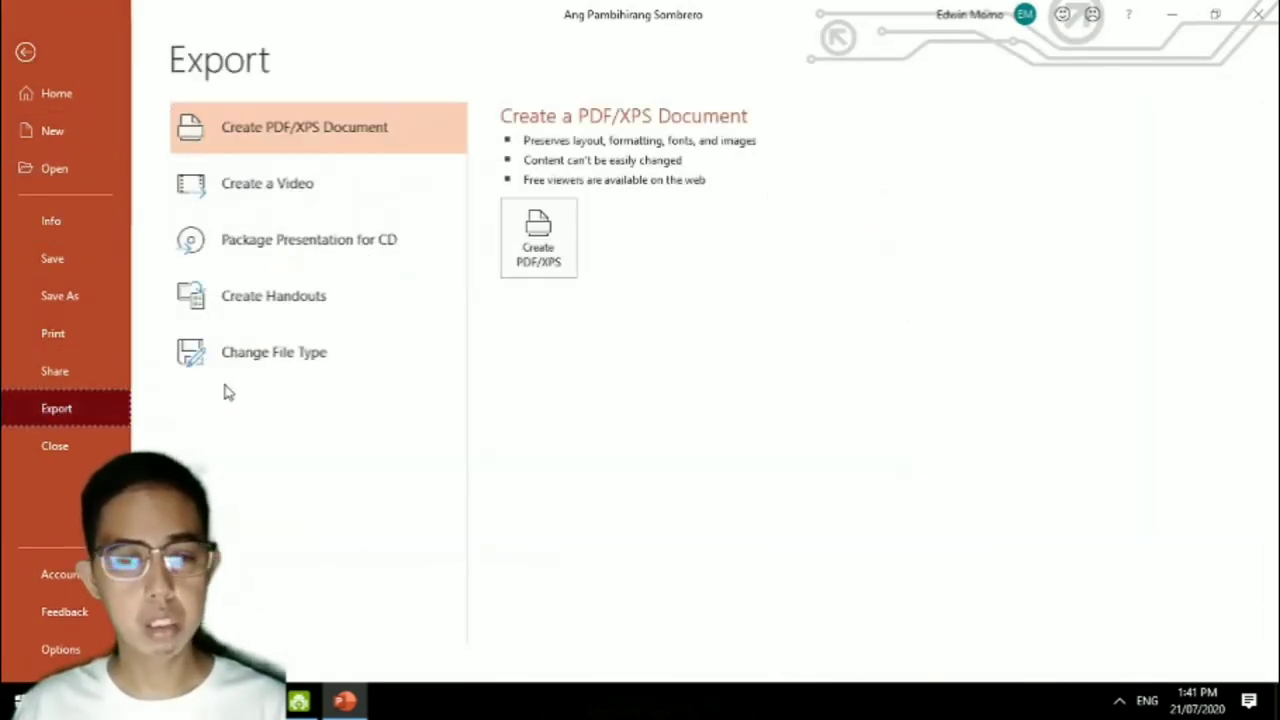
click(335, 199)
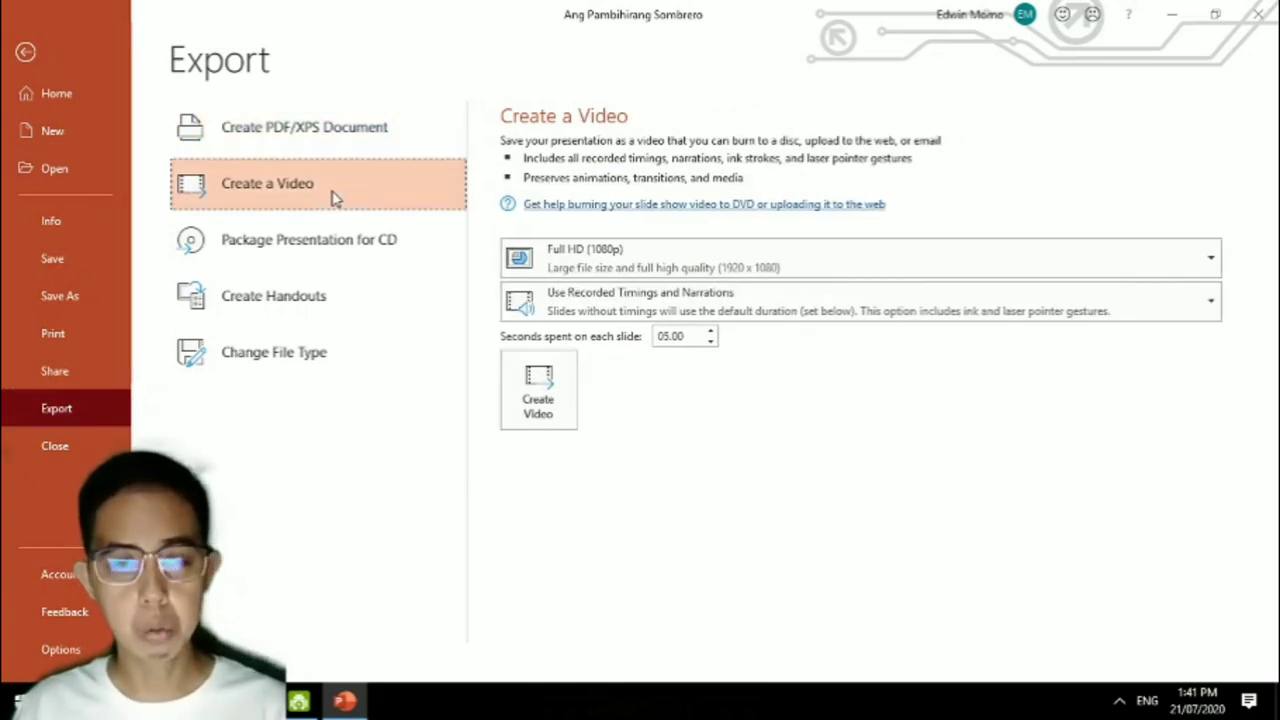
click(1209, 263)
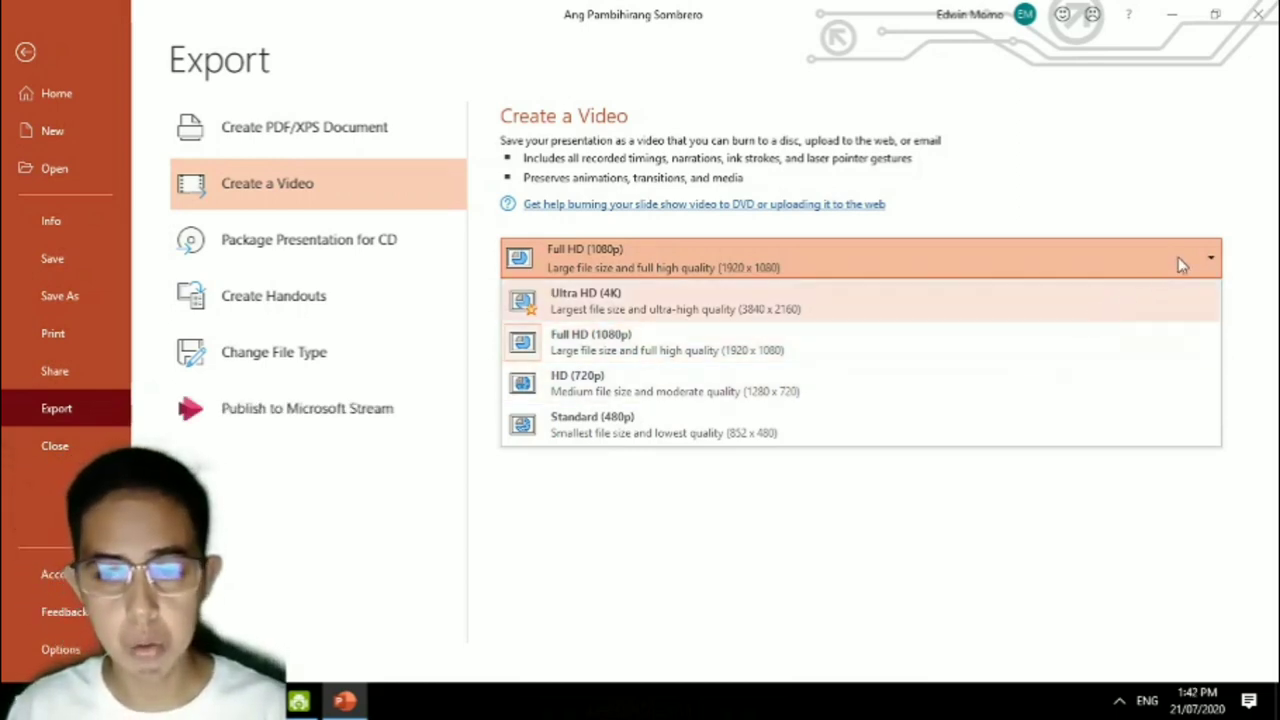
click(1208, 262)
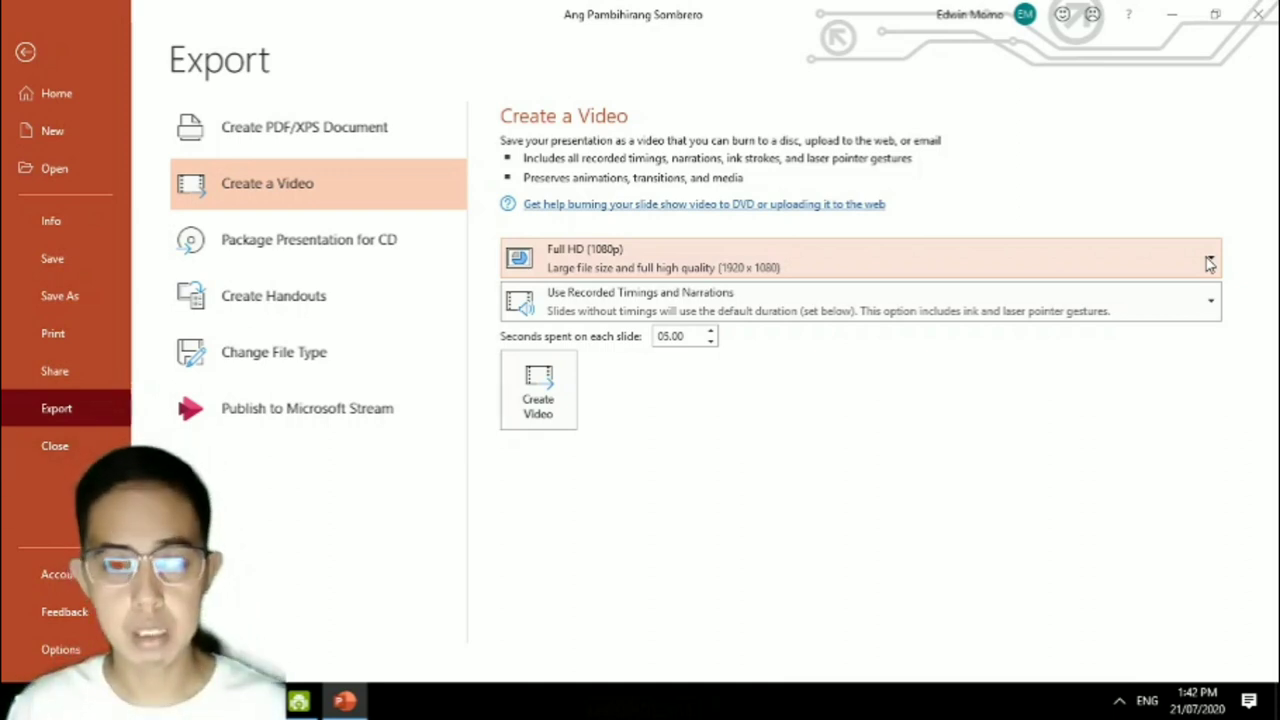
Create the video and save it to the Desktop as an MPEG-4 file named Ang Pambihirang Sombrero.
click(540, 385)
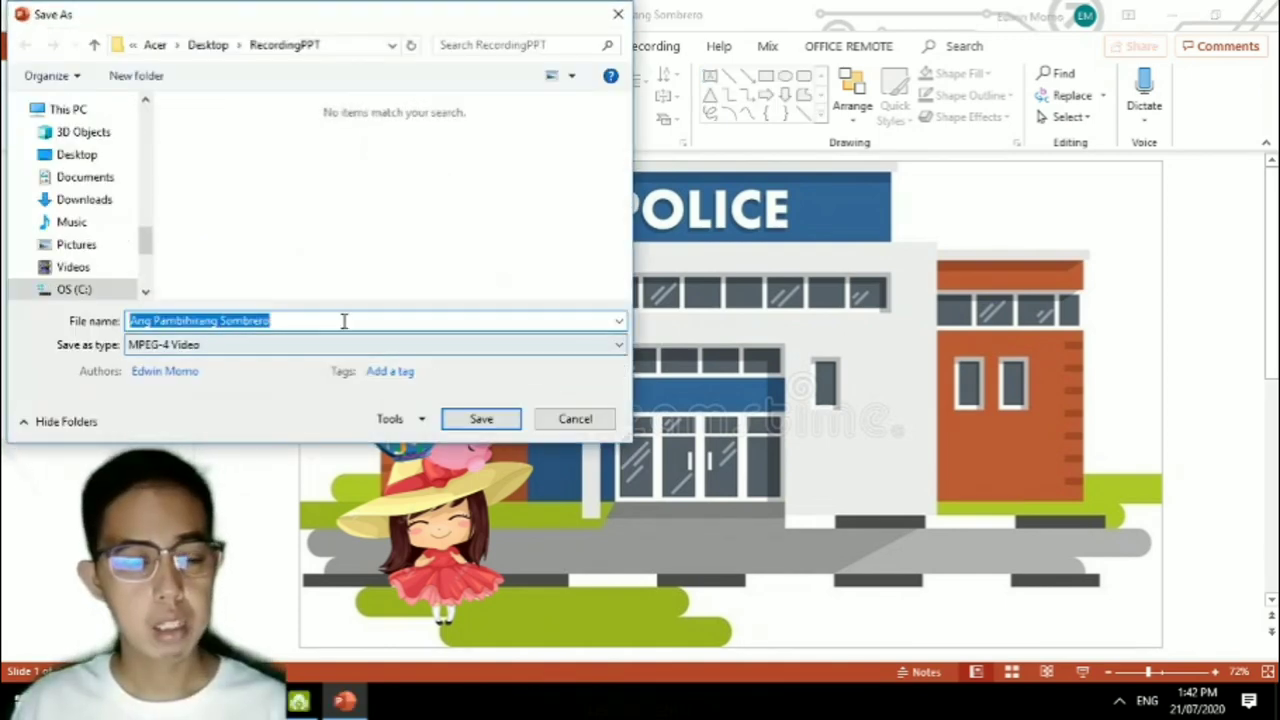
click(343, 321)
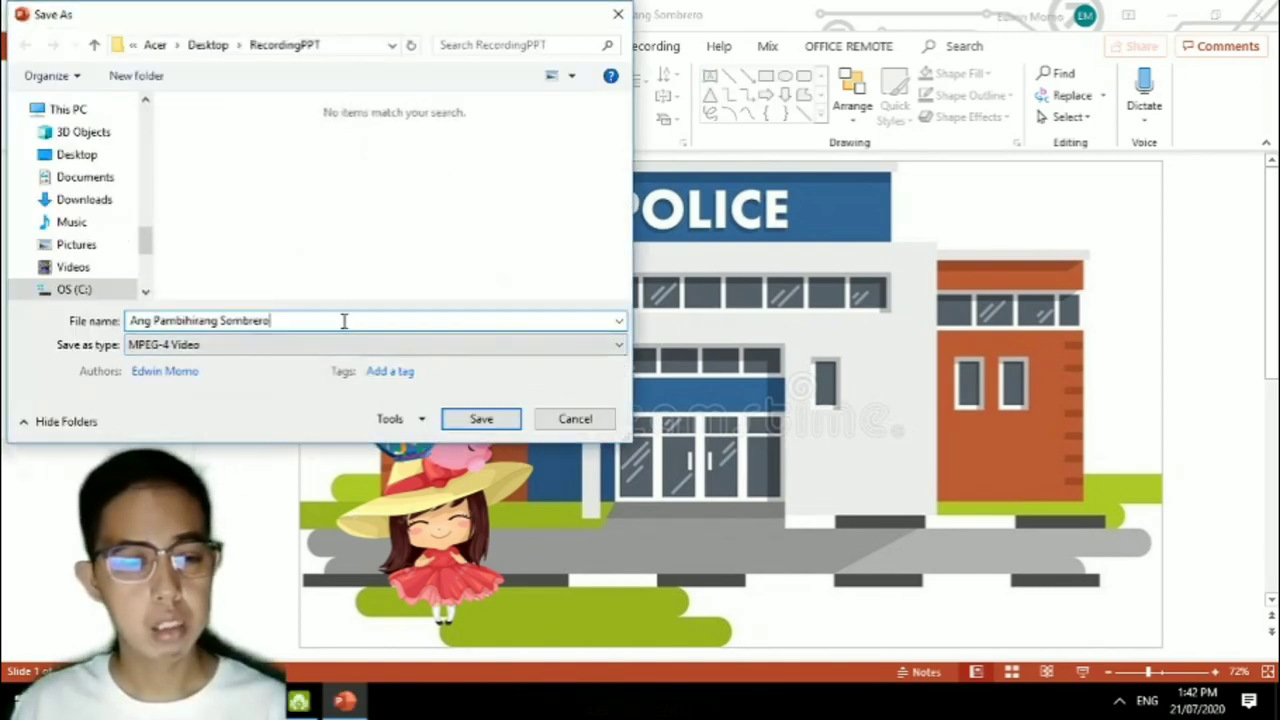
click(102, 158)
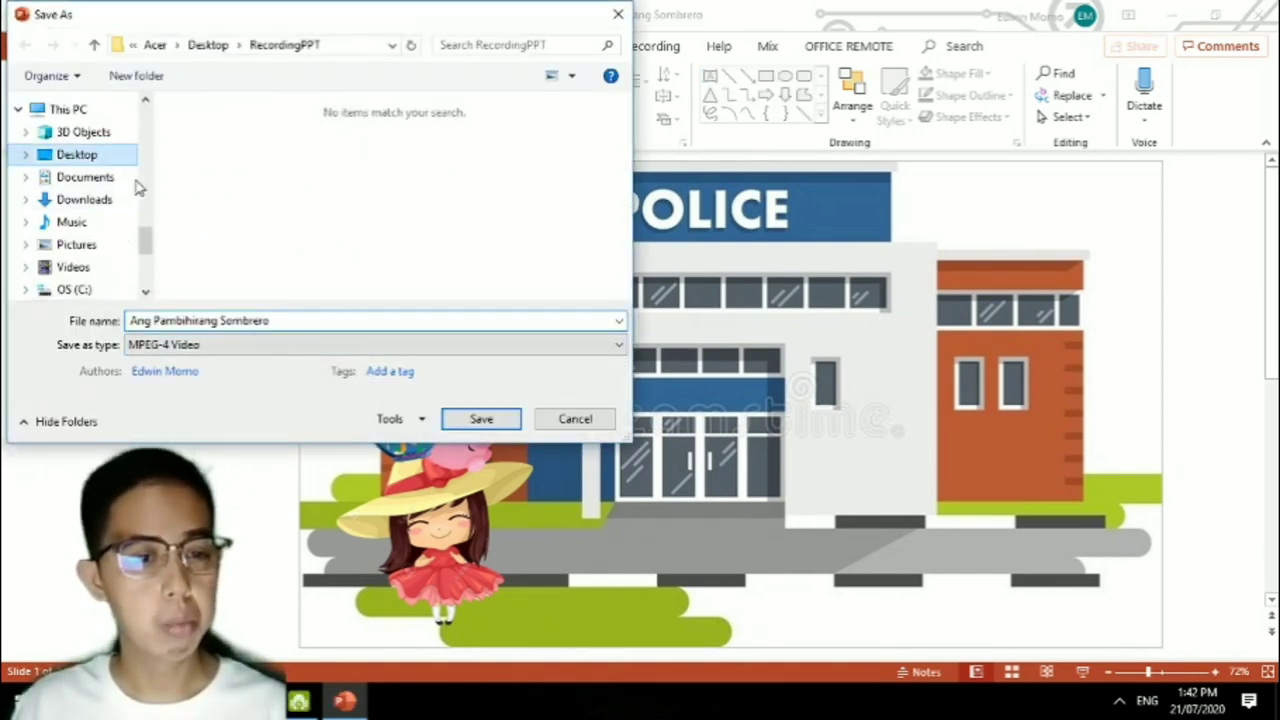
click(481, 419)
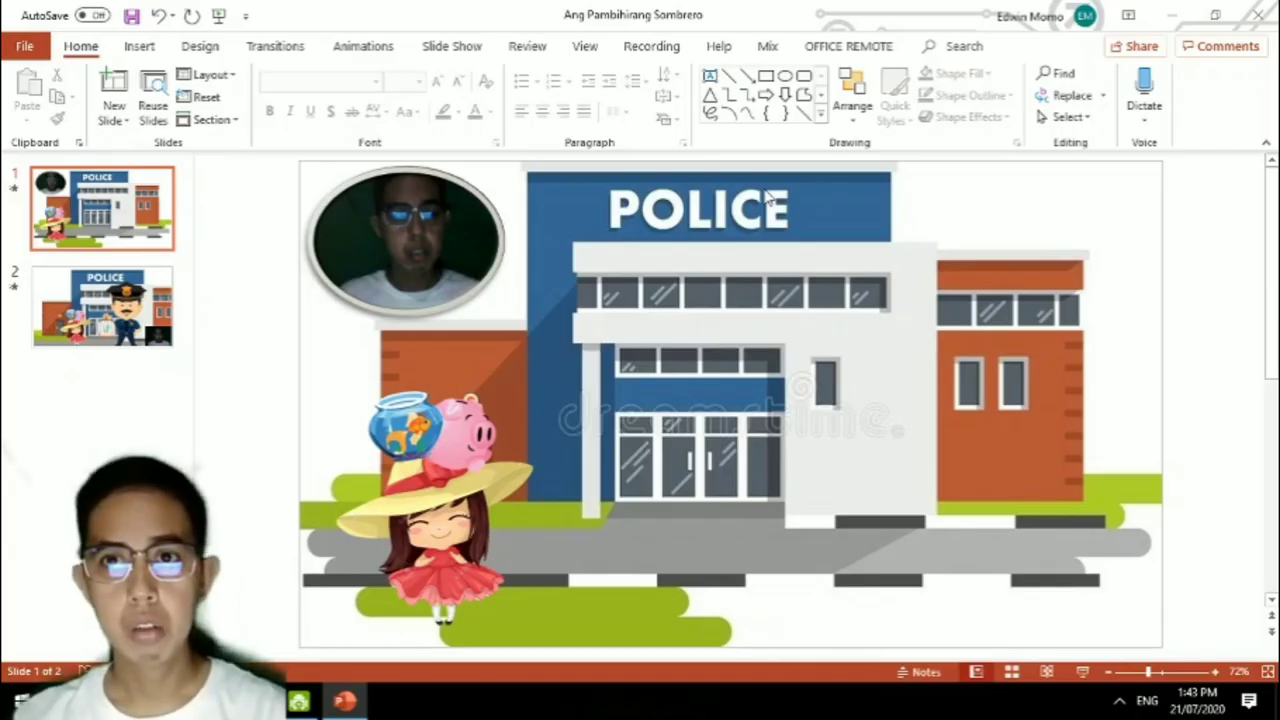
Minimize the open windows and play the exported Ang Pambihirang Sombrero video from the desktop in VLC media player.
click(1168, 18)
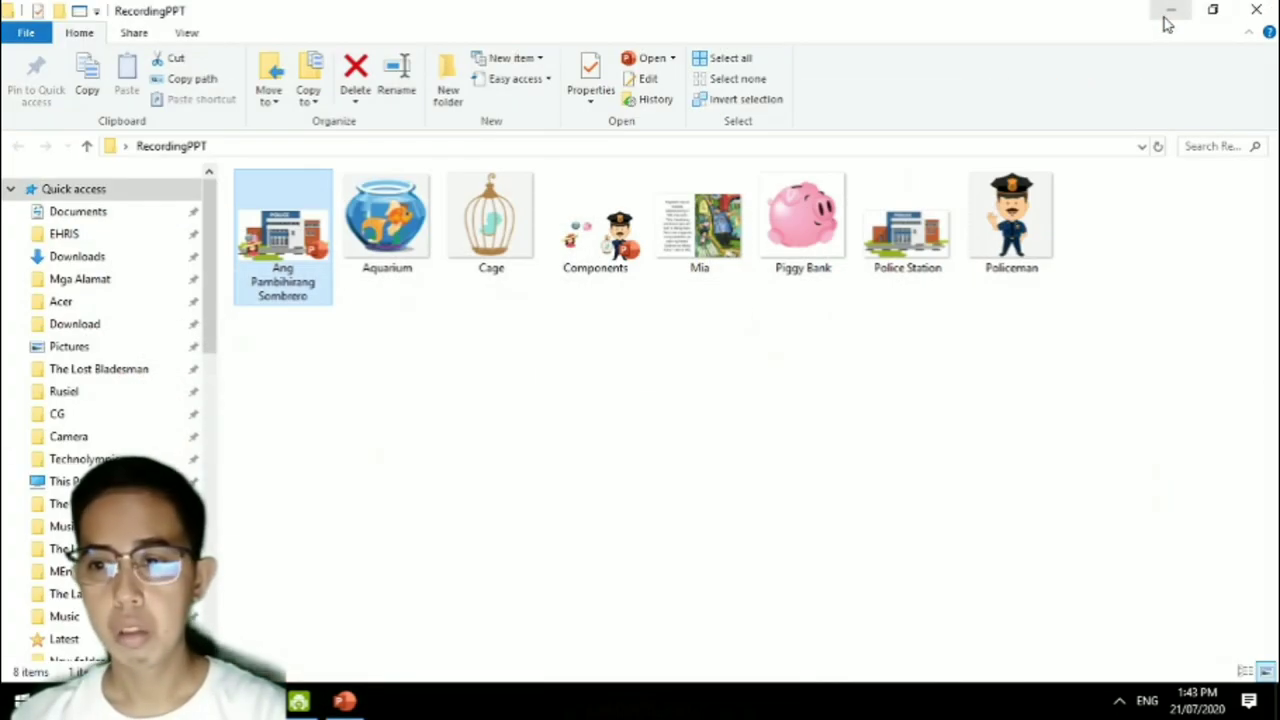
click(1172, 14)
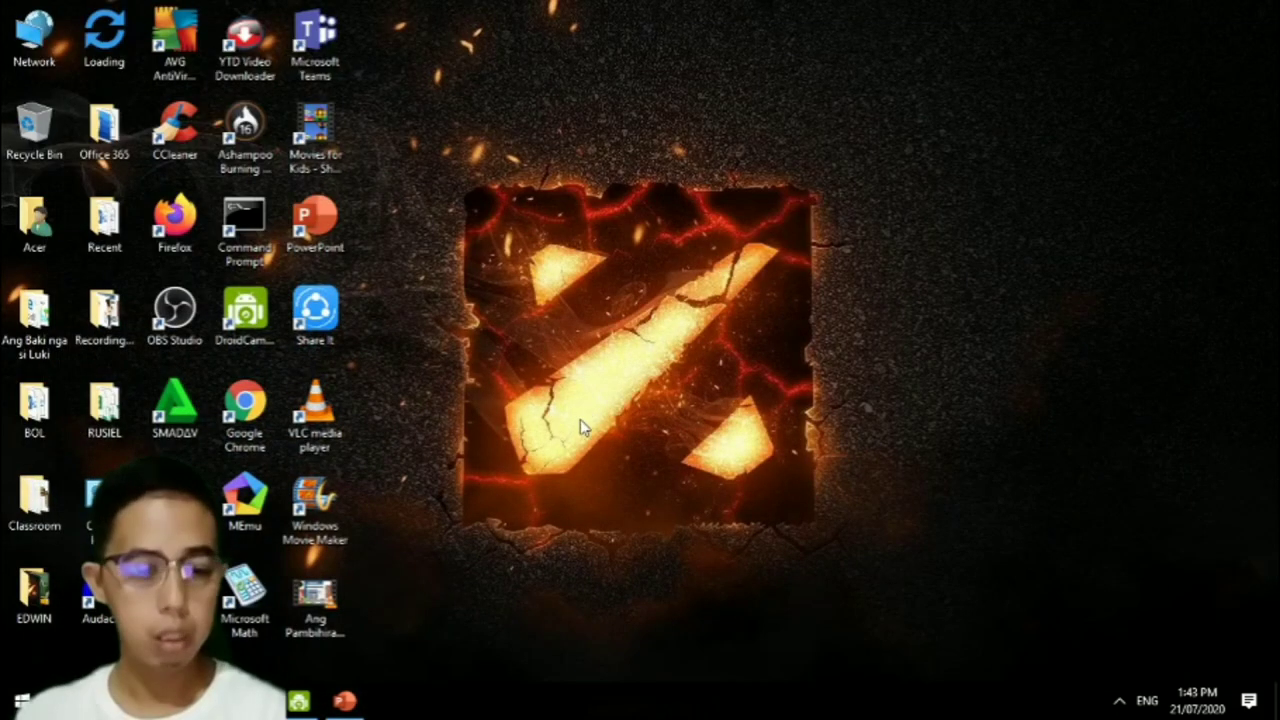
click(337, 597)
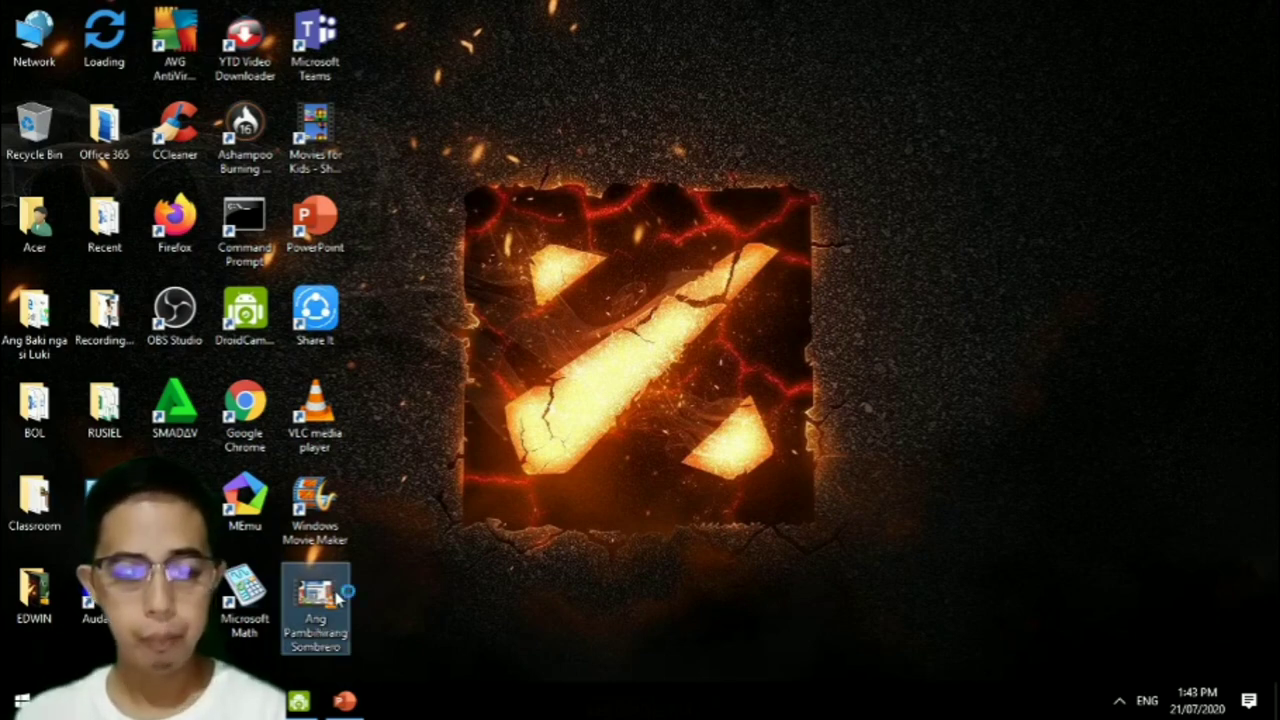
double_click(337, 597)
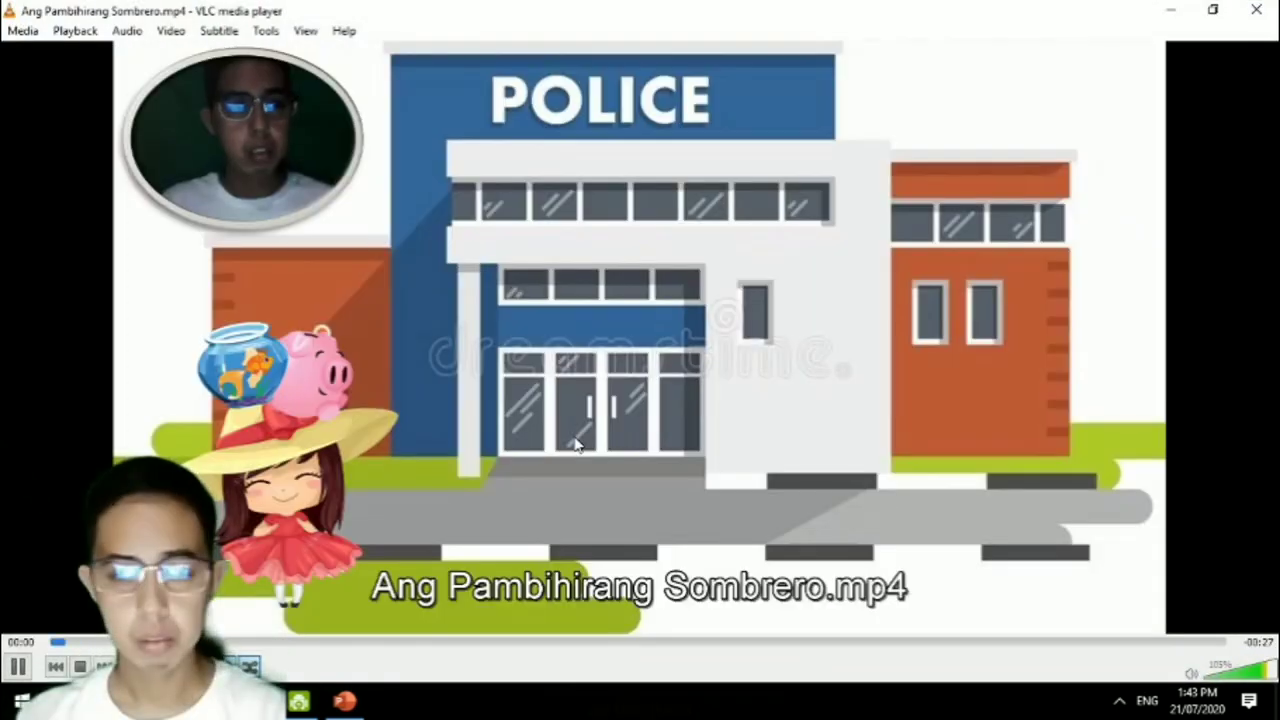